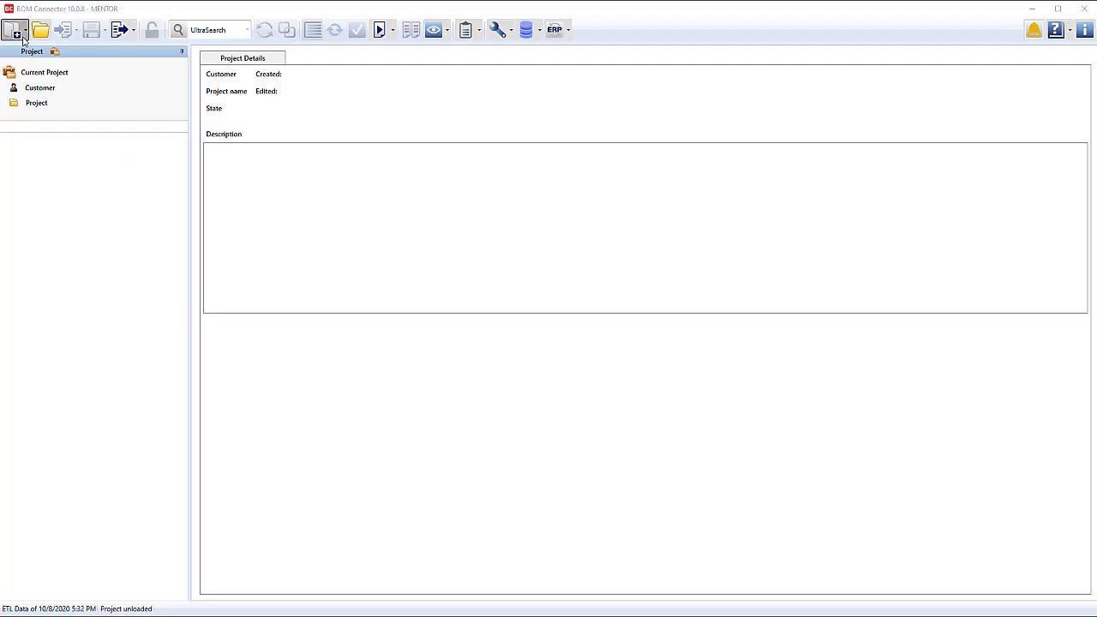
# Create project Demo assigned to the Siemens test customer.
pyautogui.click(73, 63)
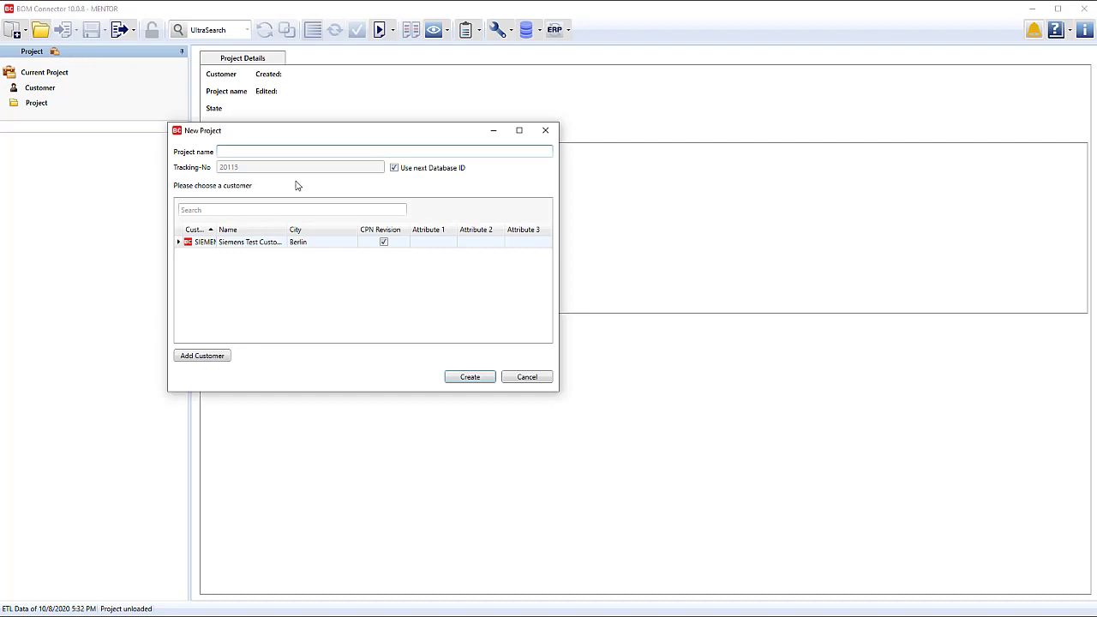
pyautogui.click(230, 244)
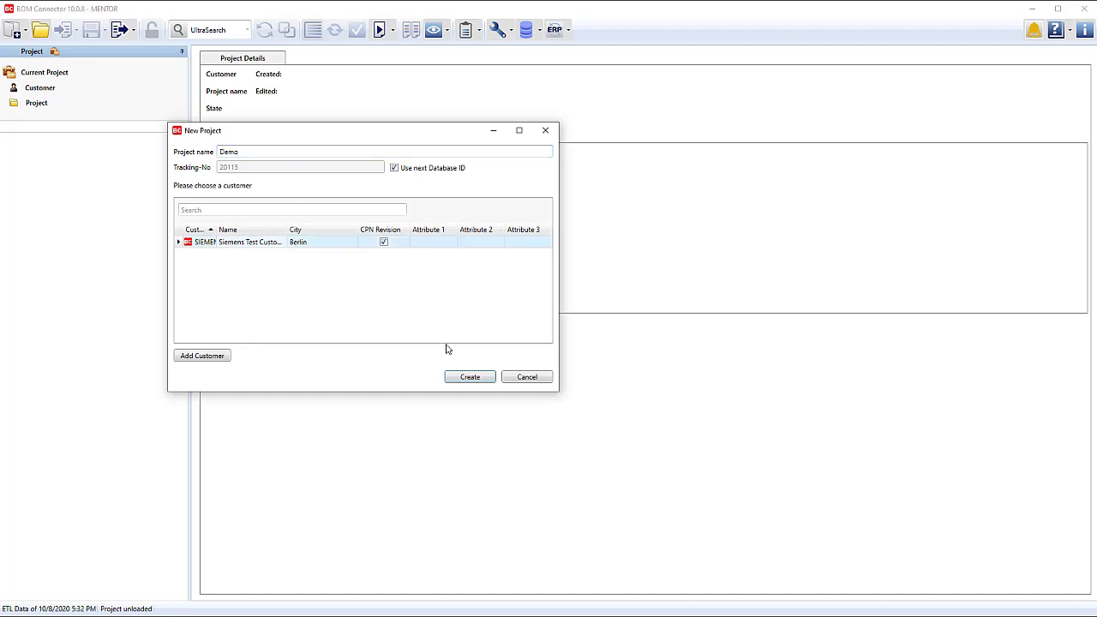
pyautogui.click(466, 381)
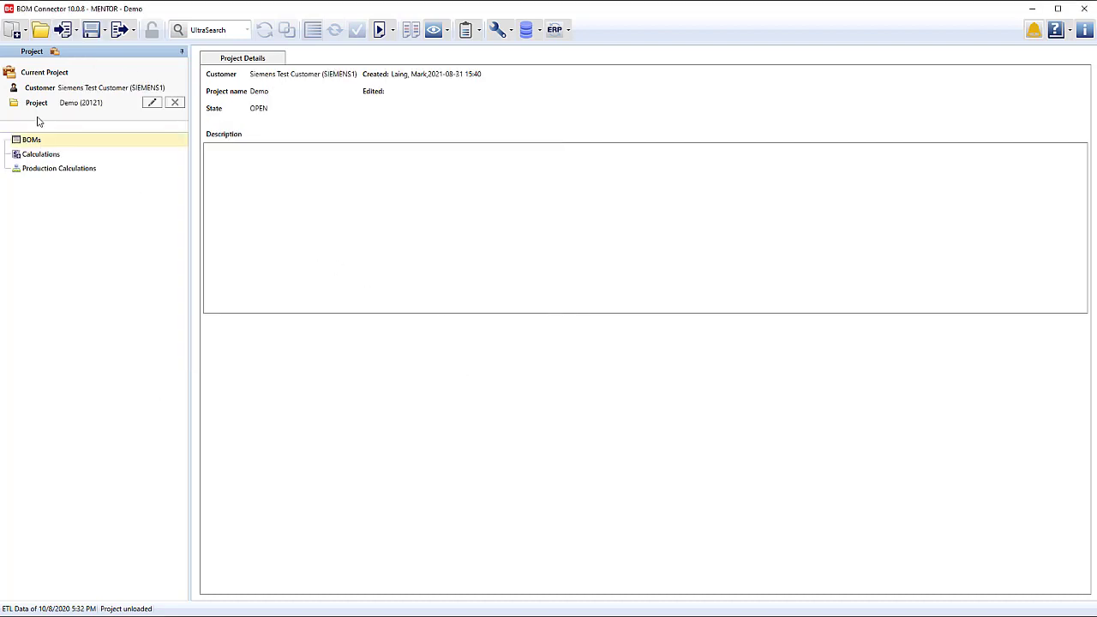
# Import Turbot_B_Dual_Core_F400_R302-BOMRev201.xlsx as the Demo project's BOM with the default import settings.
pyautogui.click(63, 29)
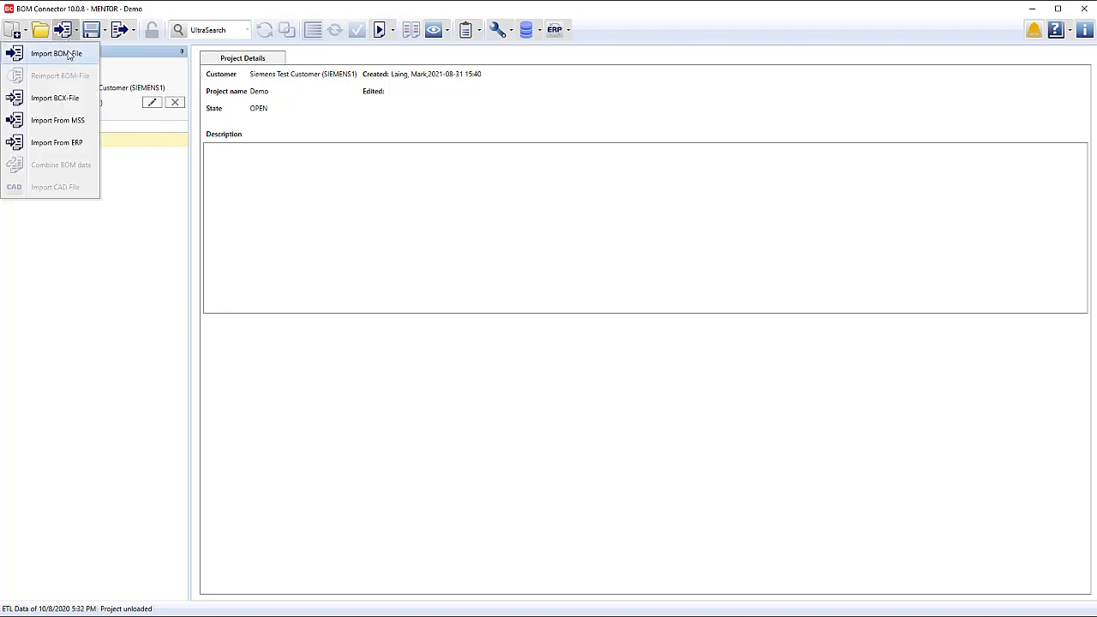
pyautogui.click(69, 54)
pyautogui.click(184, 105)
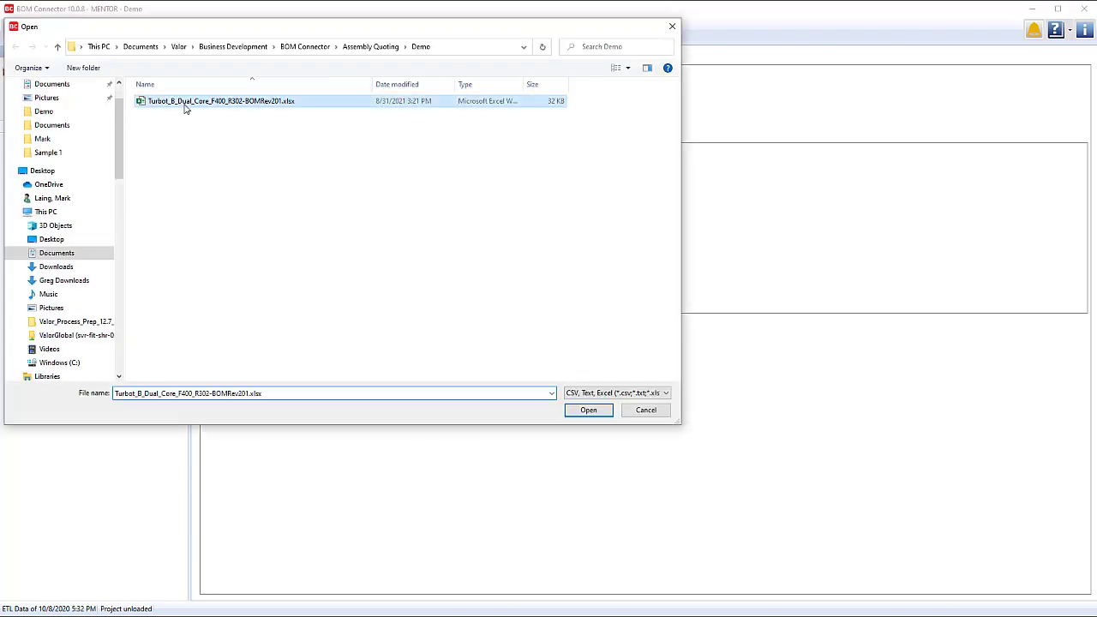
pyautogui.doubleClick(185, 104)
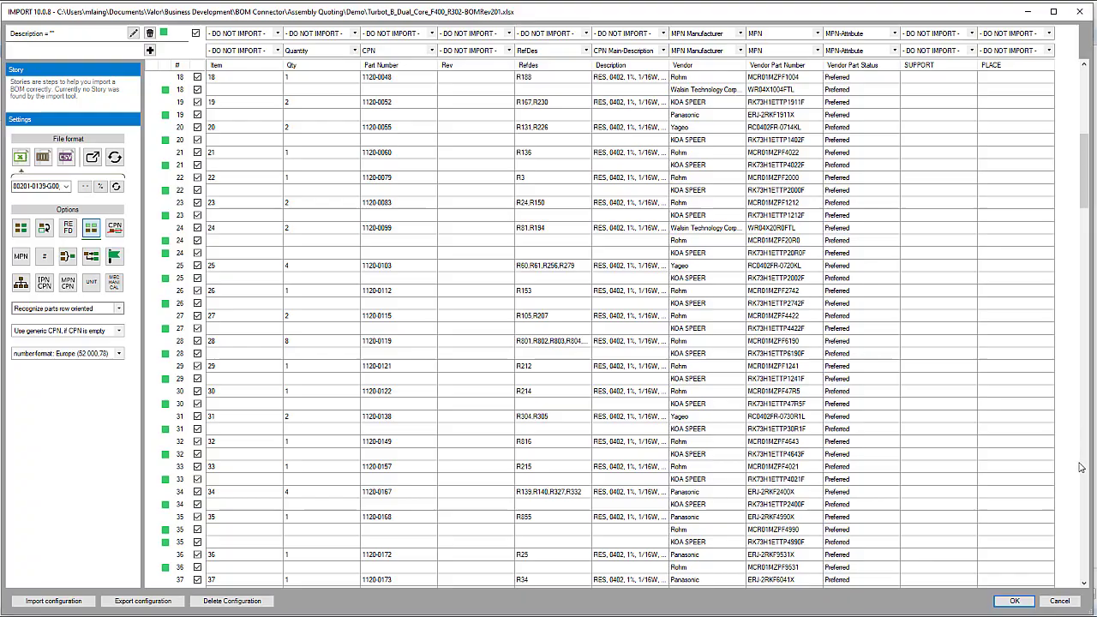
pyautogui.click(1012, 601)
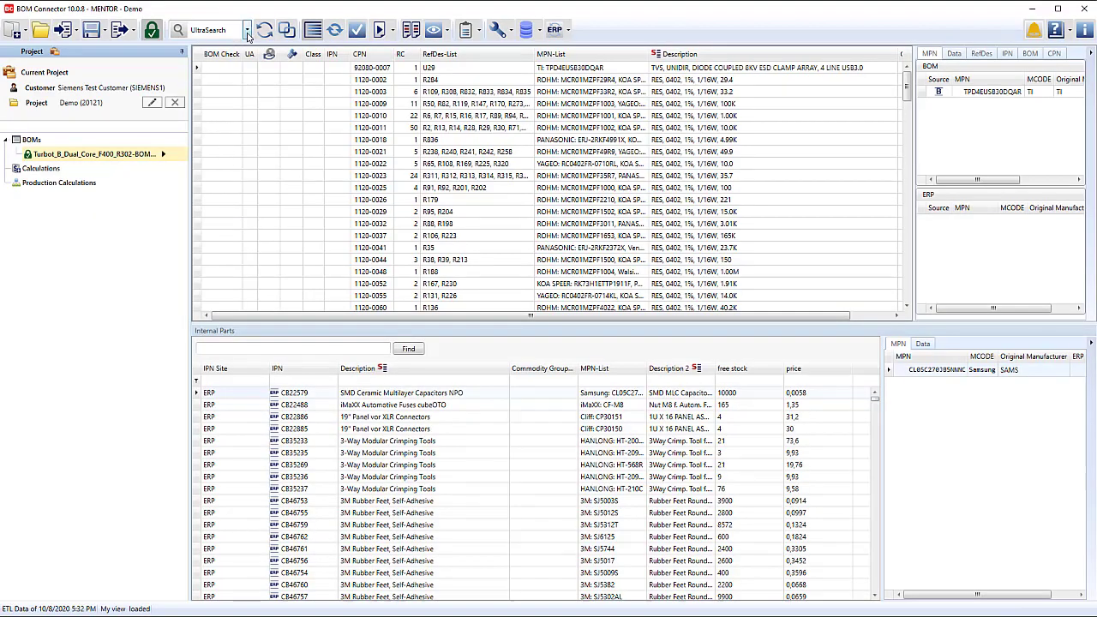
# Import the 80205-0139-f400-r300-g01_odb CAD archive into the project.
pyautogui.click(65, 30)
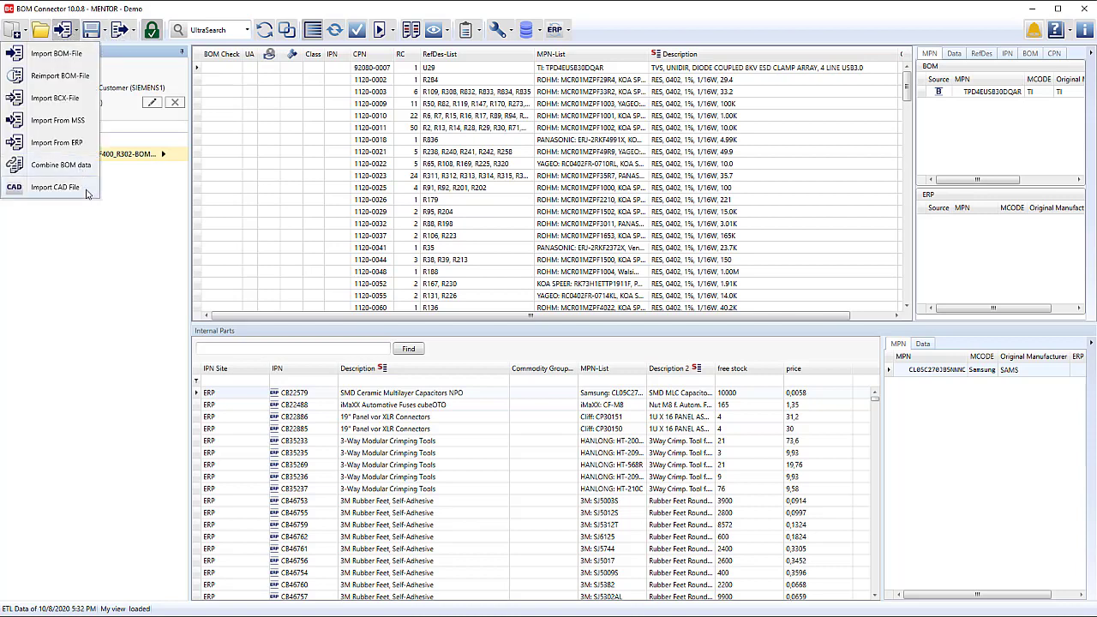
pyautogui.click(52, 189)
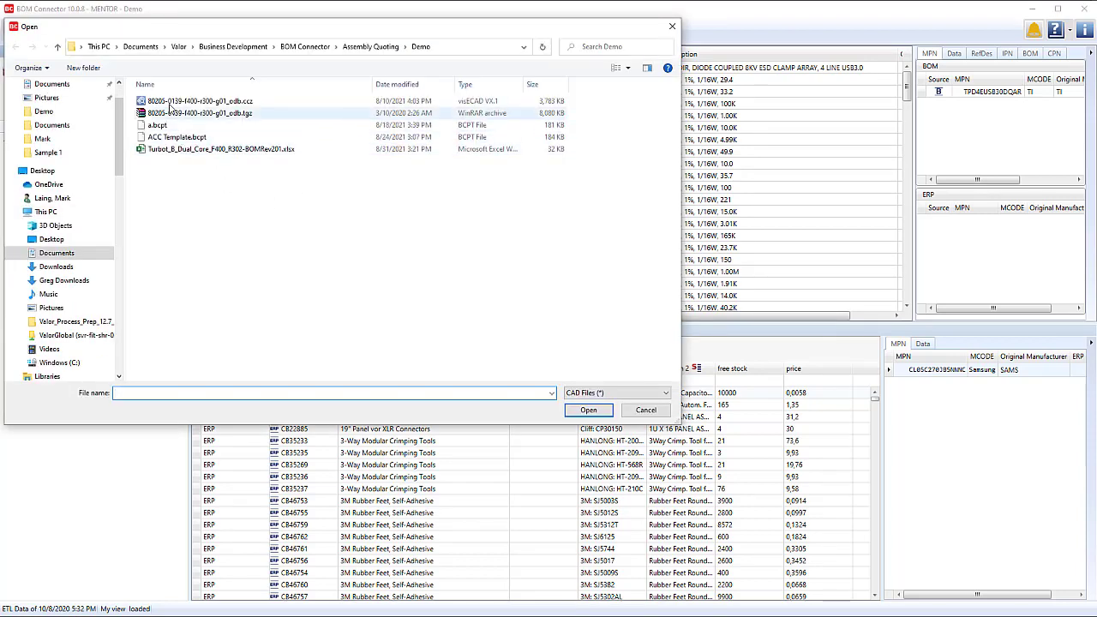
pyautogui.click(169, 116)
pyautogui.doubleClick(169, 116)
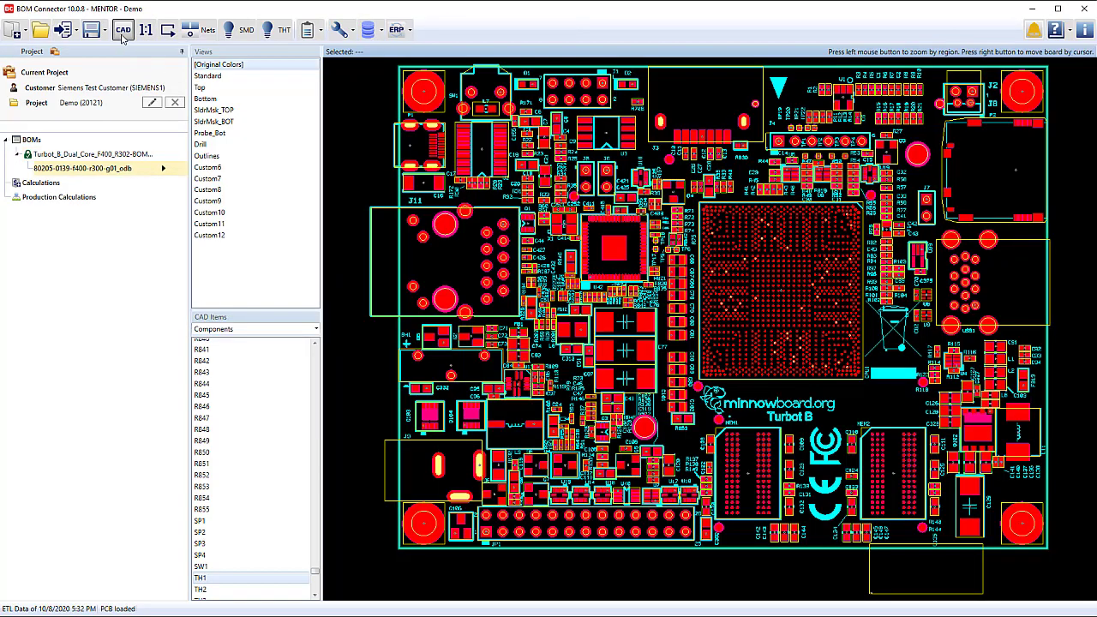
# Link the CAD data to the Turbot_B BOM by REFDES and GEOMETRYNAME.
pyautogui.click(124, 32)
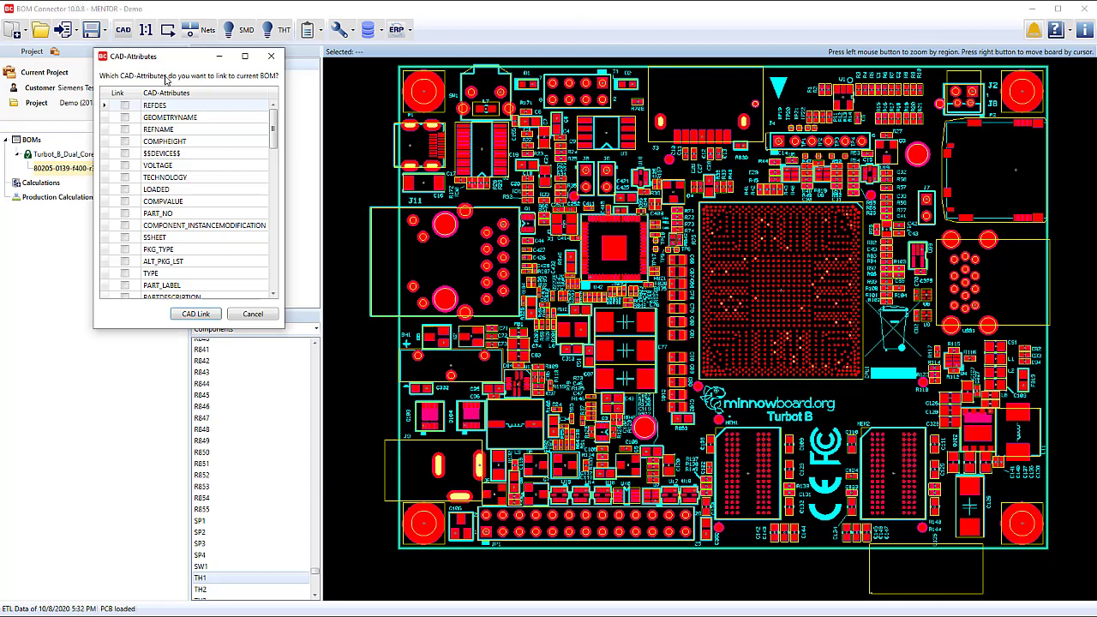
pyautogui.click(124, 106)
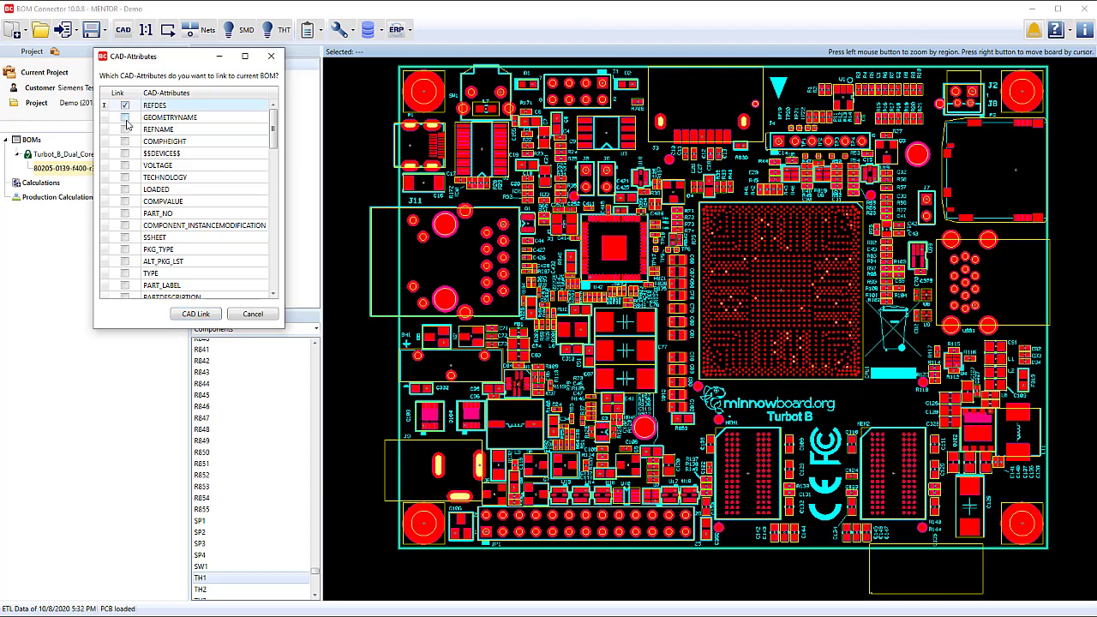
pyautogui.click(126, 118)
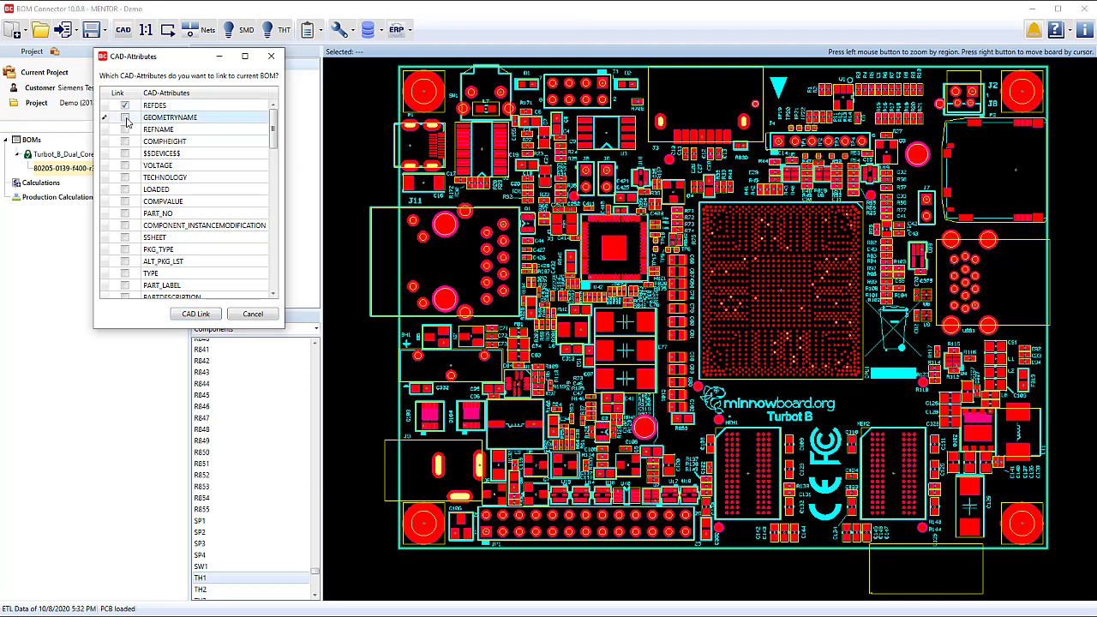
pyautogui.click(196, 315)
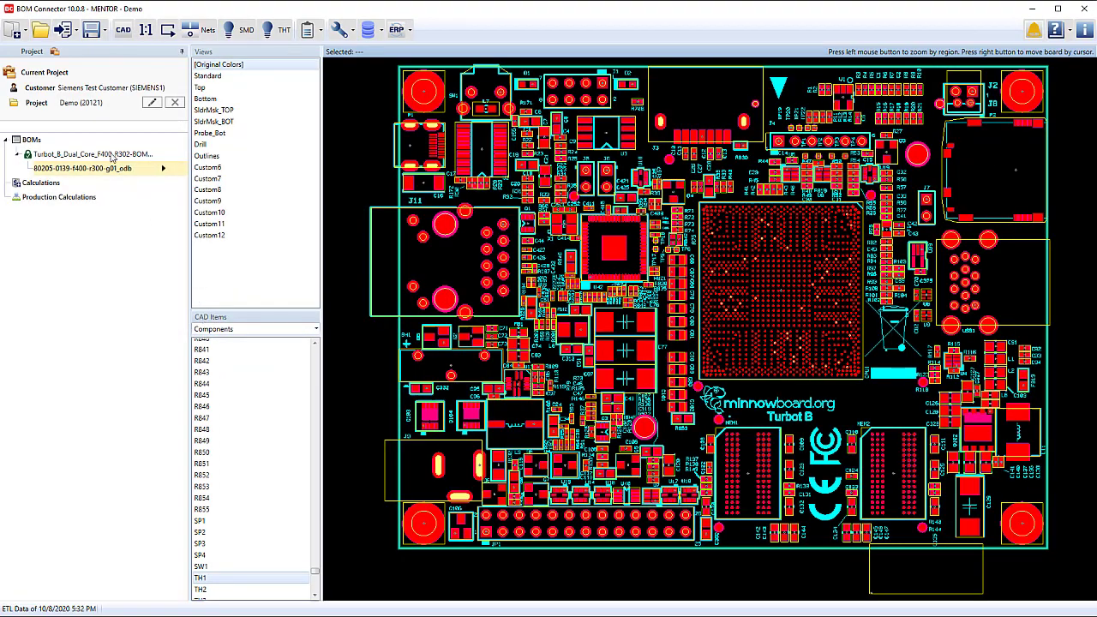
pyautogui.click(112, 155)
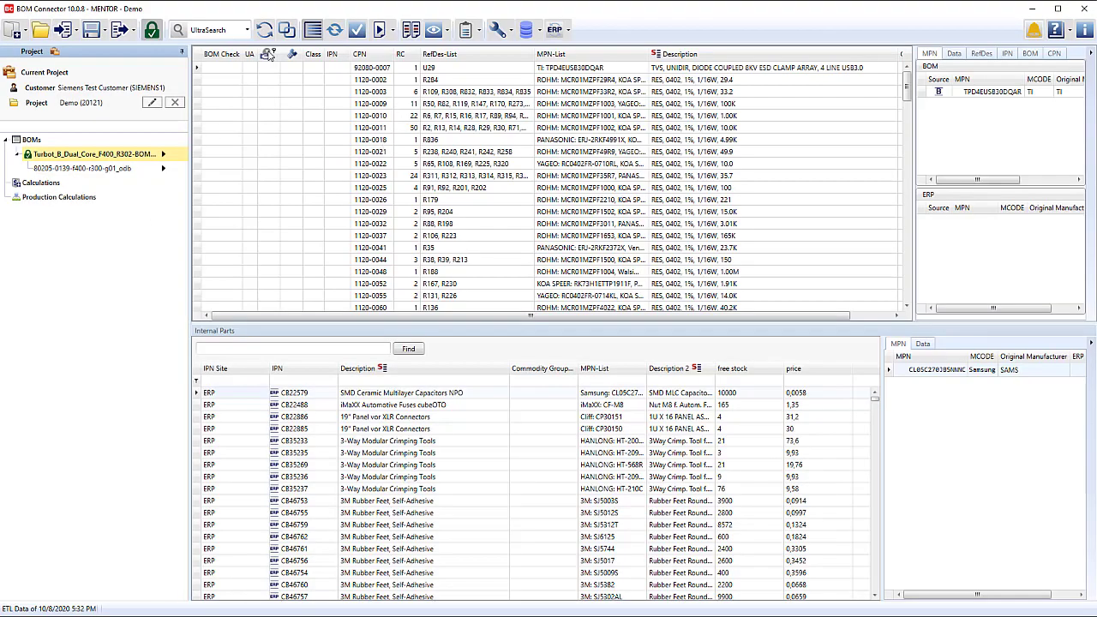
# Run a classification code search and assign codes like SMD_small and SMD_big to BOM parts.
pyautogui.click(247, 30)
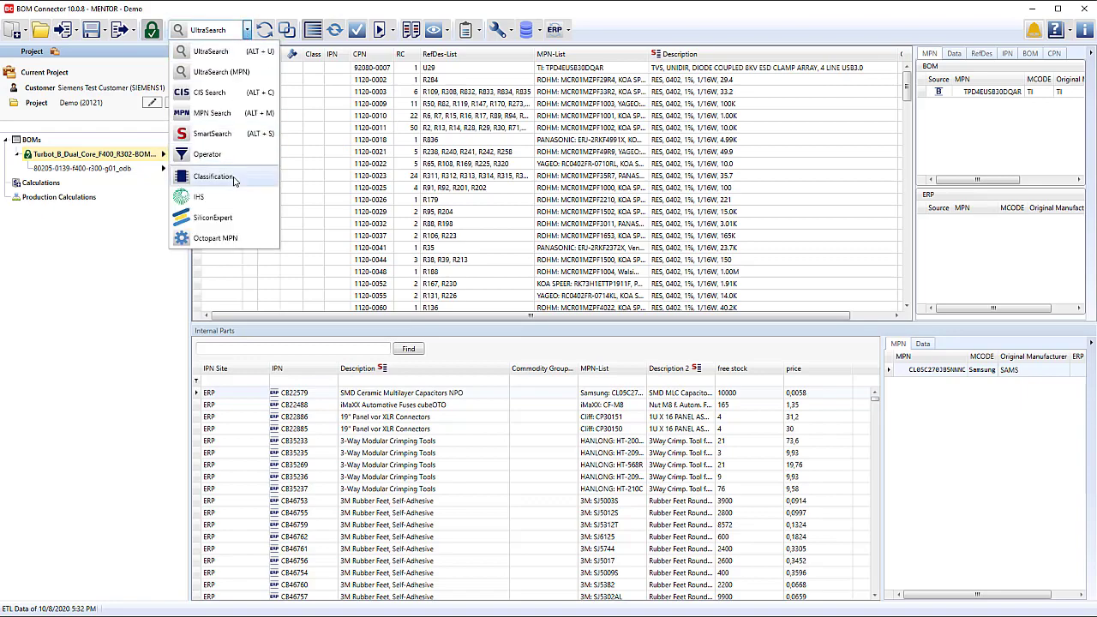
pyautogui.click(213, 177)
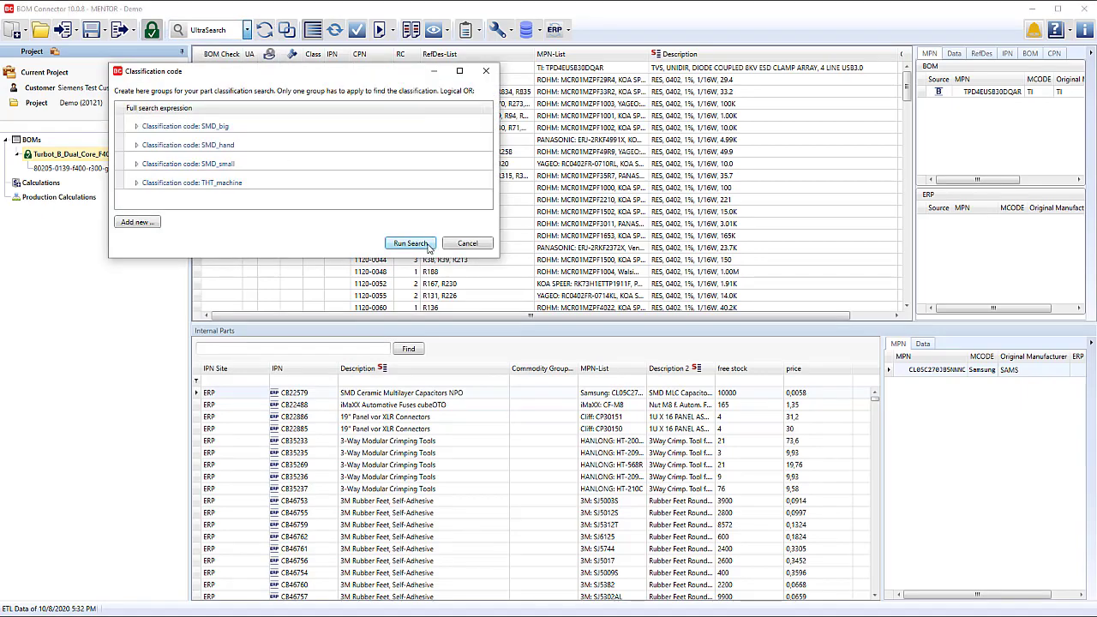
pyautogui.click(347, 245)
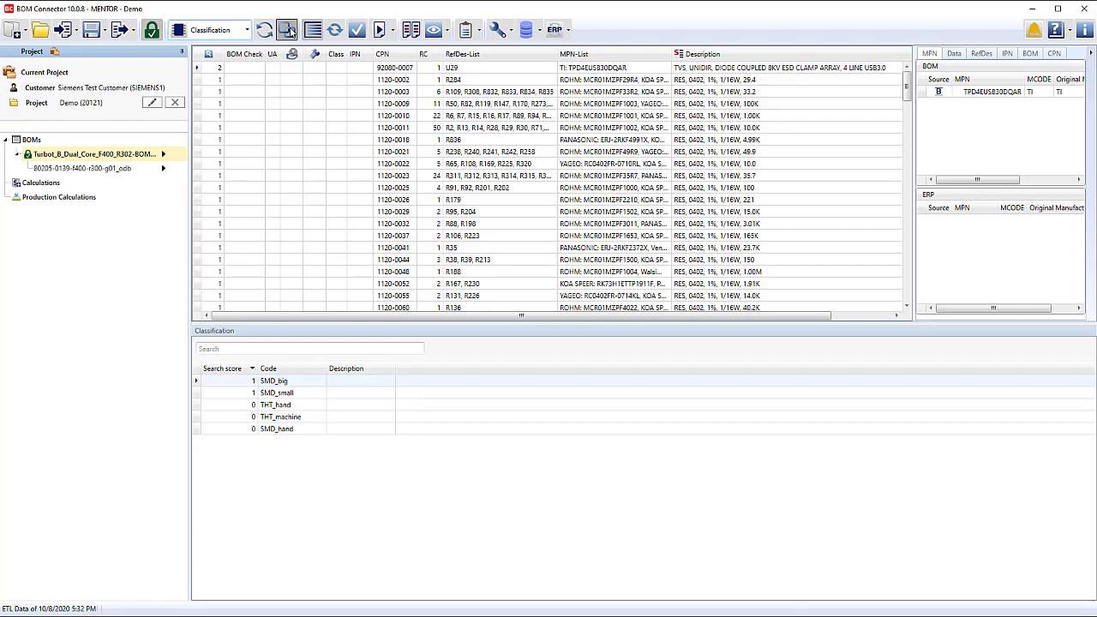
pyautogui.click(290, 31)
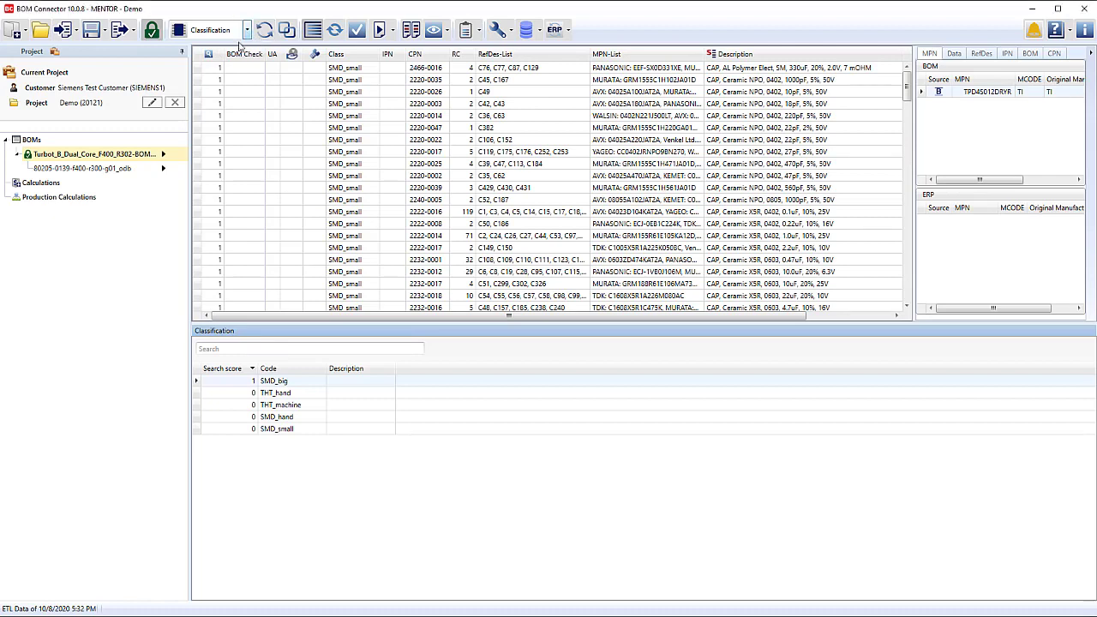
pyautogui.click(246, 31)
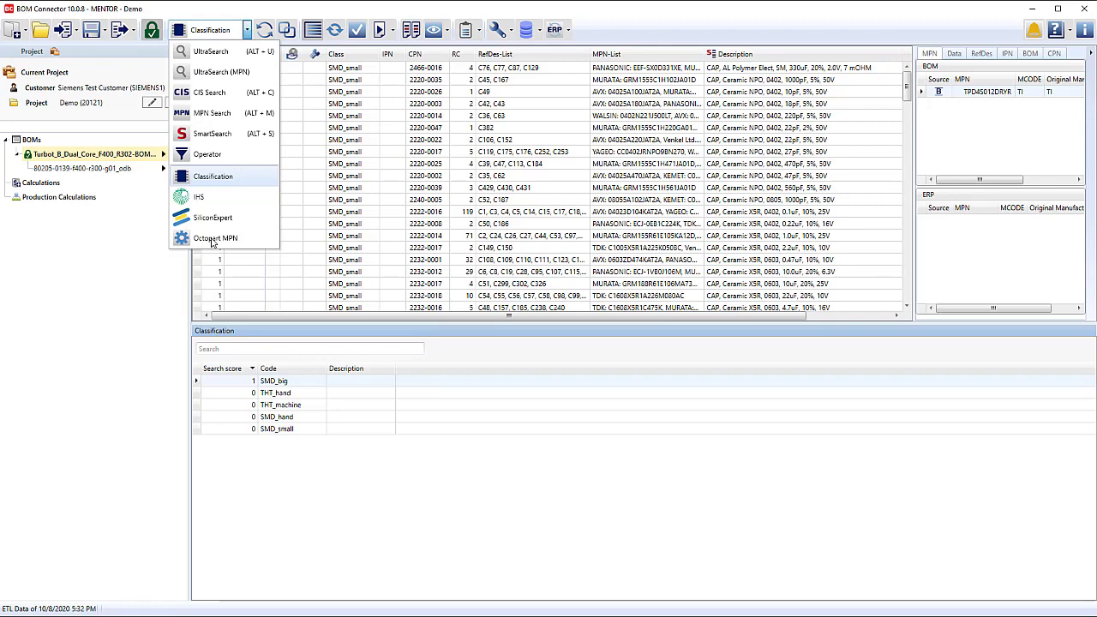
# Run an MPN search on the BOM and auto-link matching internal parts to its rows.
pyautogui.click(214, 239)
pyautogui.click(265, 30)
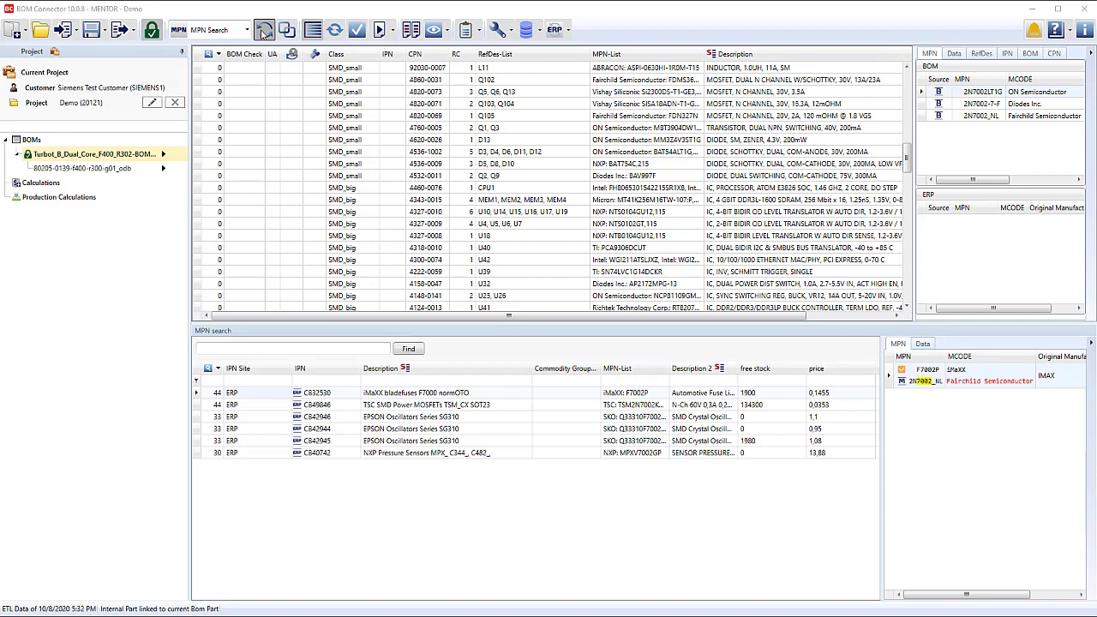
pyautogui.click(265, 30)
pyautogui.click(147, 143)
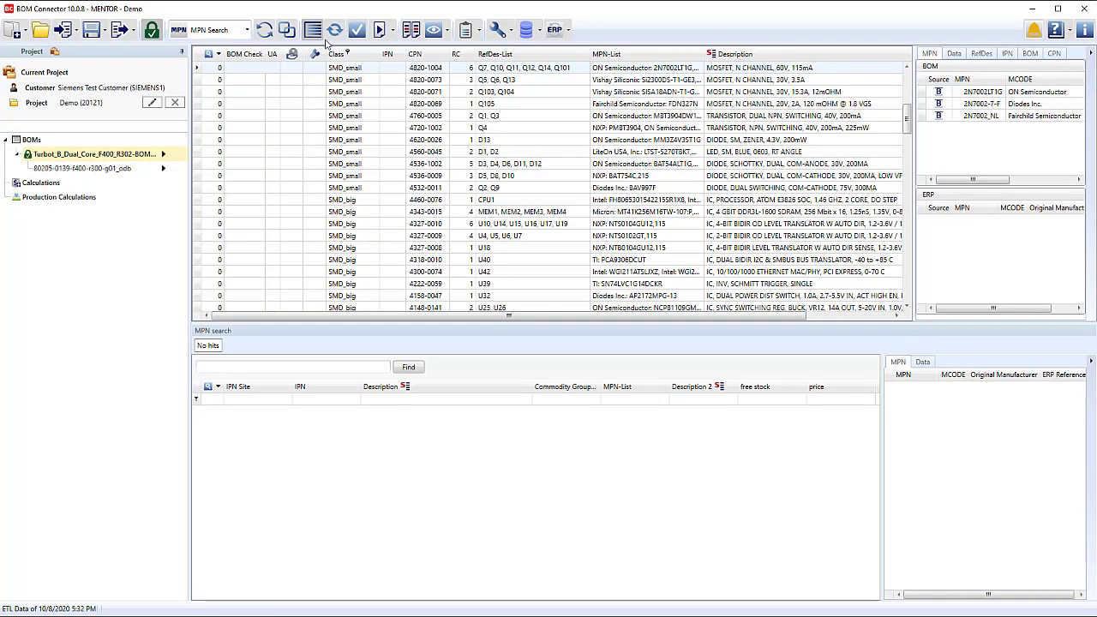
pyautogui.click(288, 30)
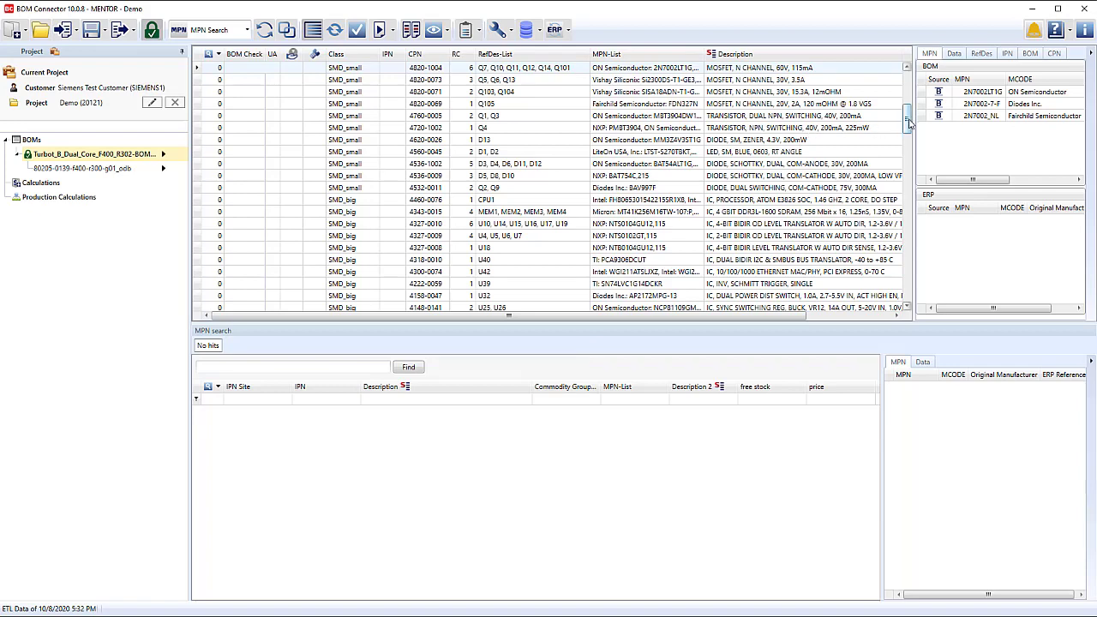
pyautogui.moveTo(909, 122); pyautogui.dragTo(910, 93)
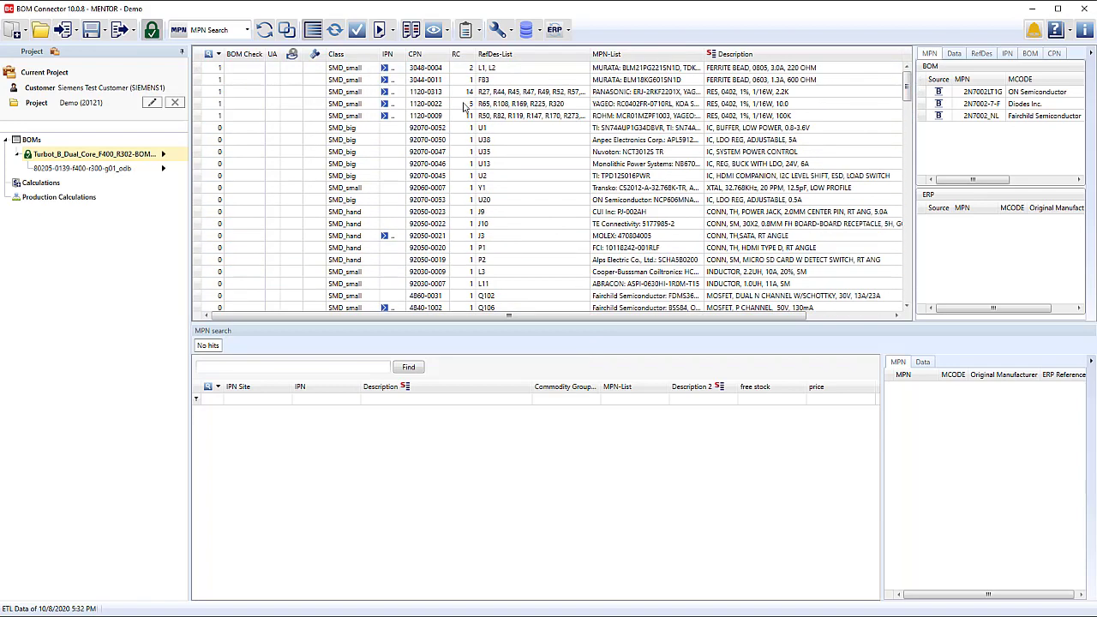
# Rerun the MPN search and manually link BOM part 1130-0234 to internal resistor CB43748.
pyautogui.click(205, 30)
pyautogui.click(257, 170)
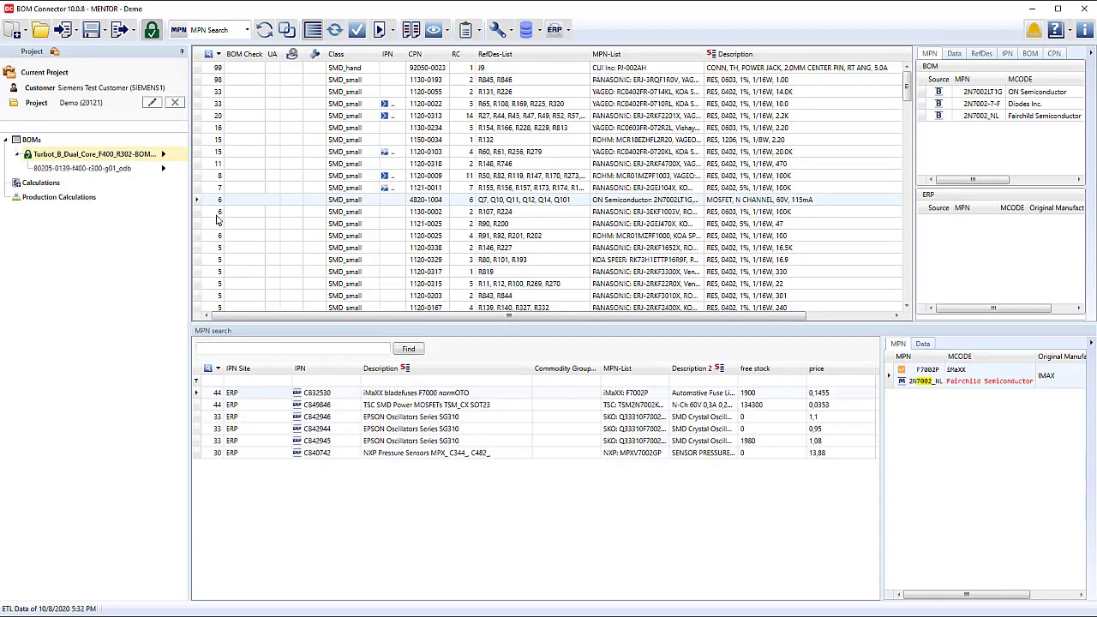
pyautogui.click(217, 129)
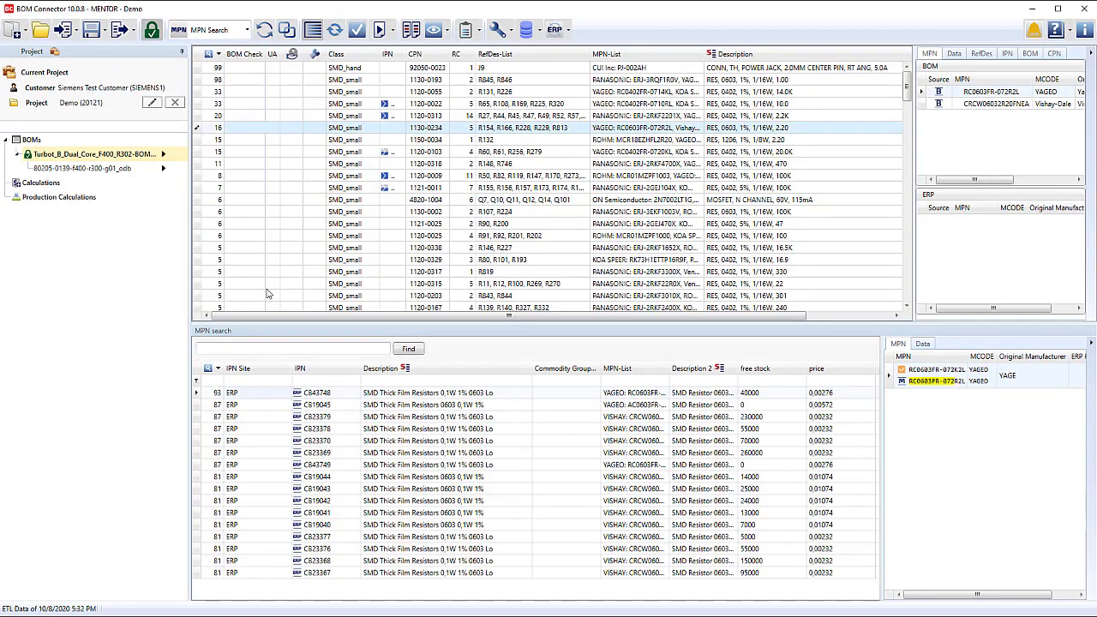
pyautogui.rightClick(227, 396)
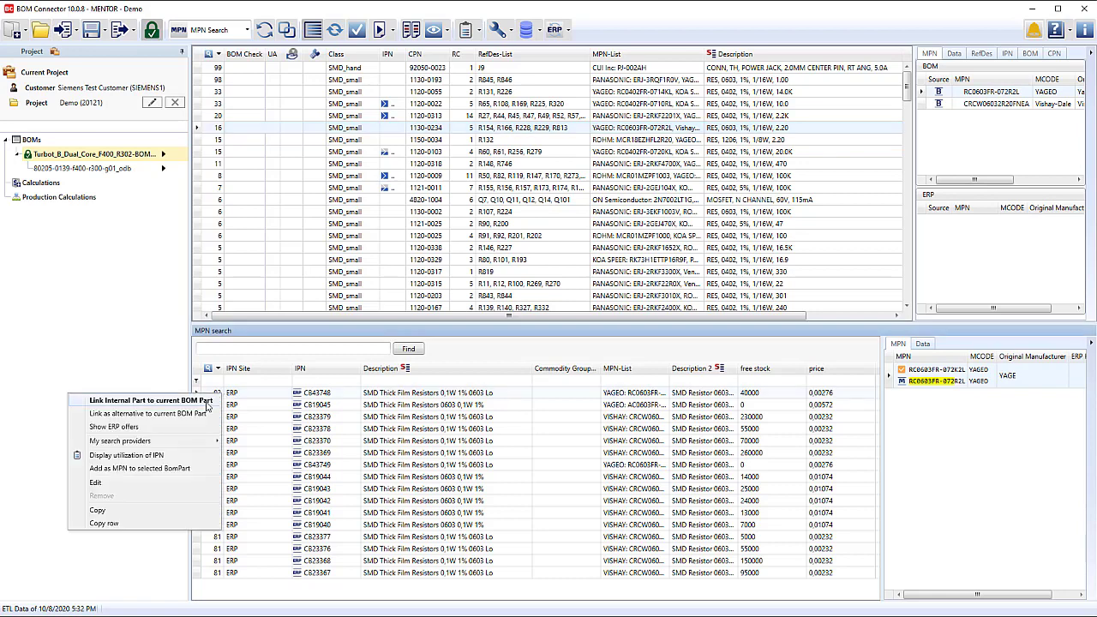
pyautogui.click(151, 400)
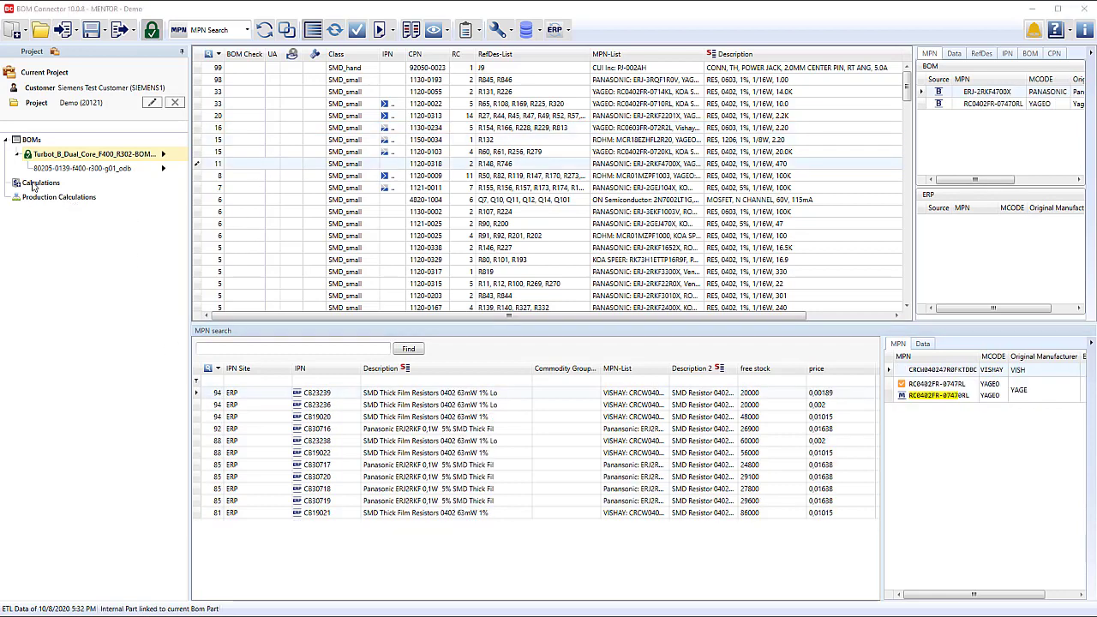
# Create material calculation Demo with a Proto purchase scenario of 100 units.
pyautogui.click(14, 30)
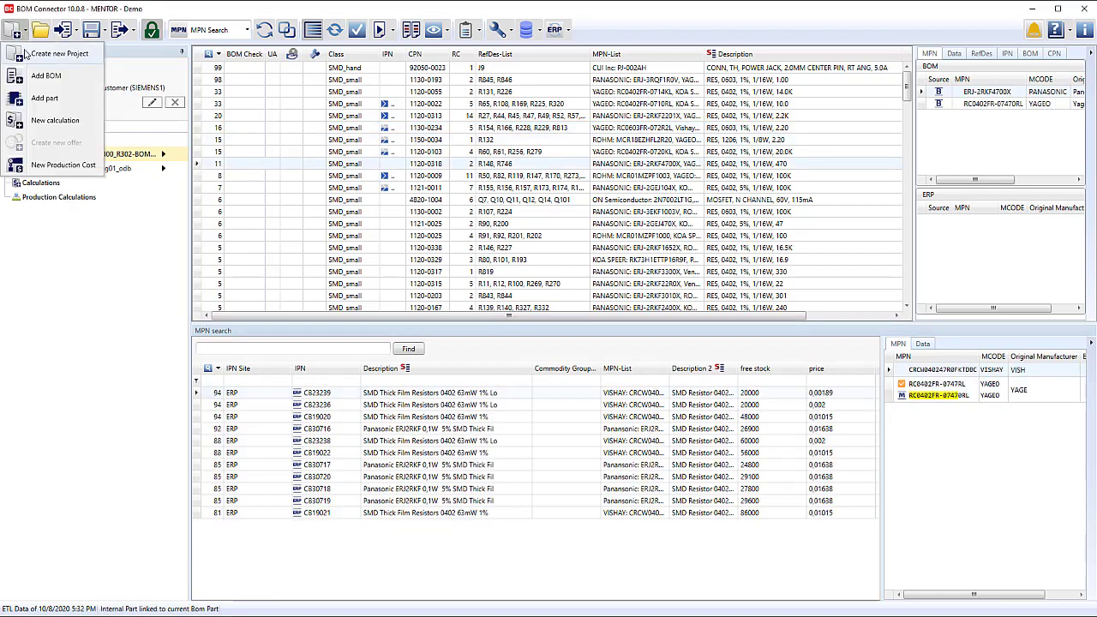
pyautogui.click(51, 120)
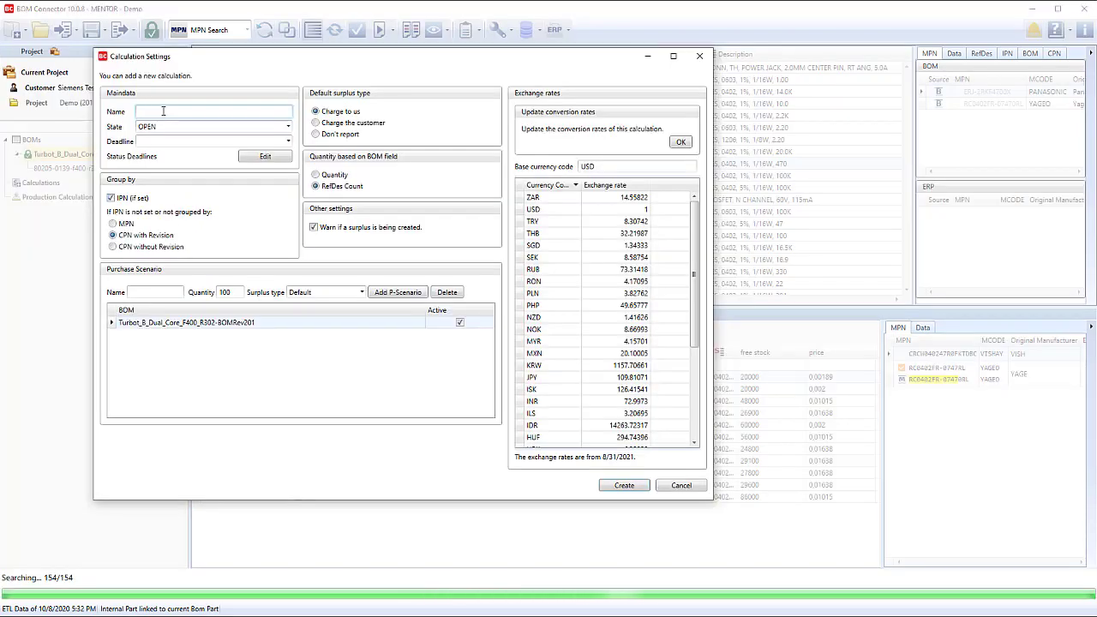
pyautogui.write('Demo')
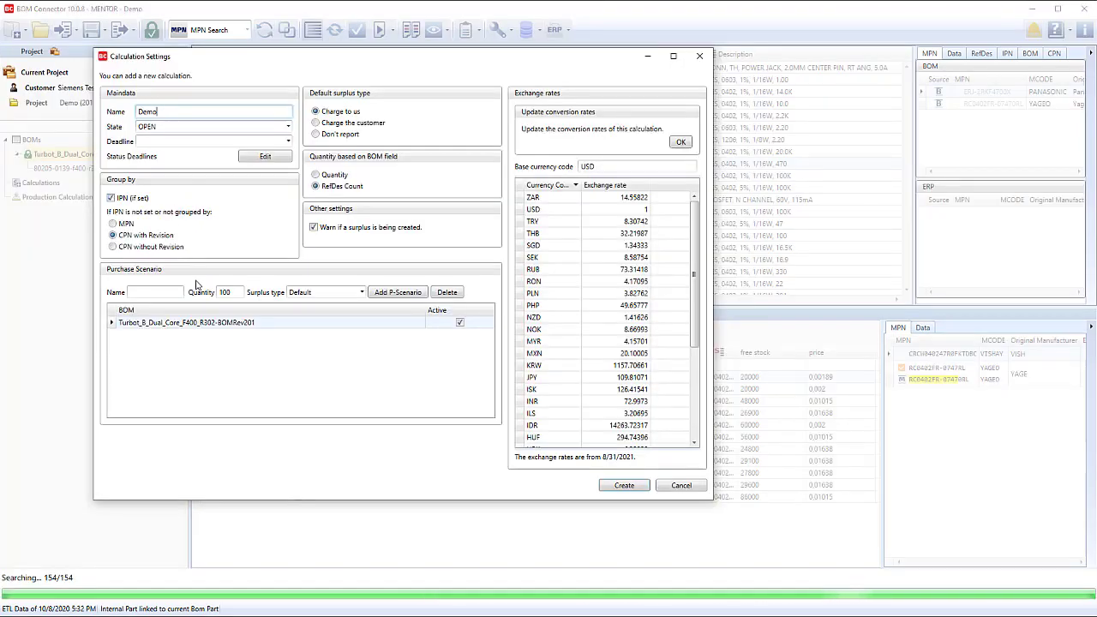
pyautogui.click(145, 293)
pyautogui.write('Prot')
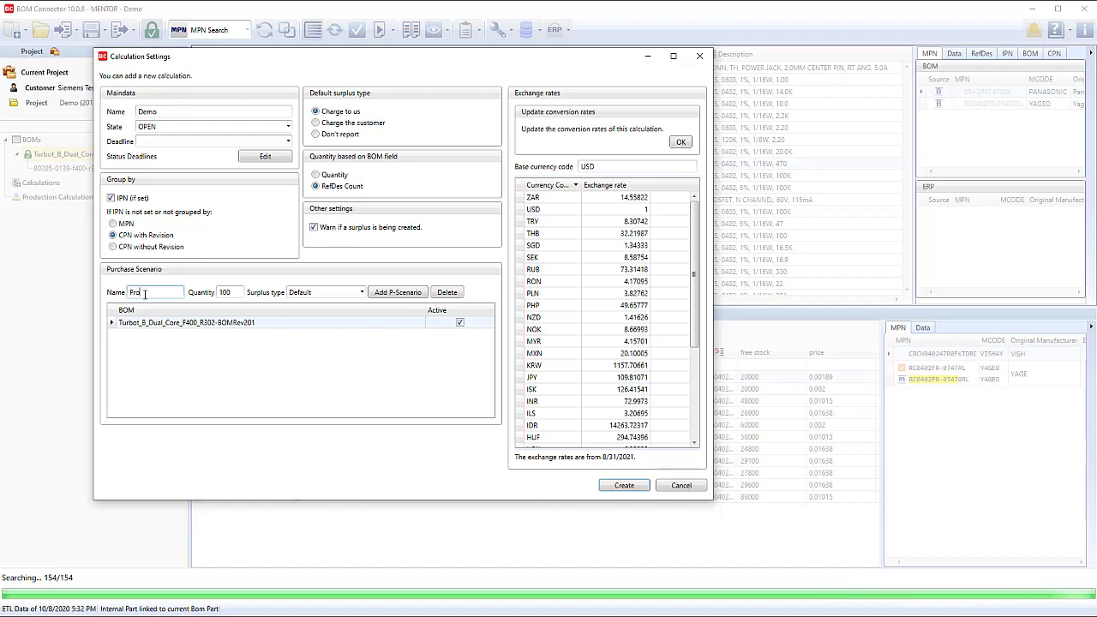
pyautogui.write('o')
pyautogui.click(397, 293)
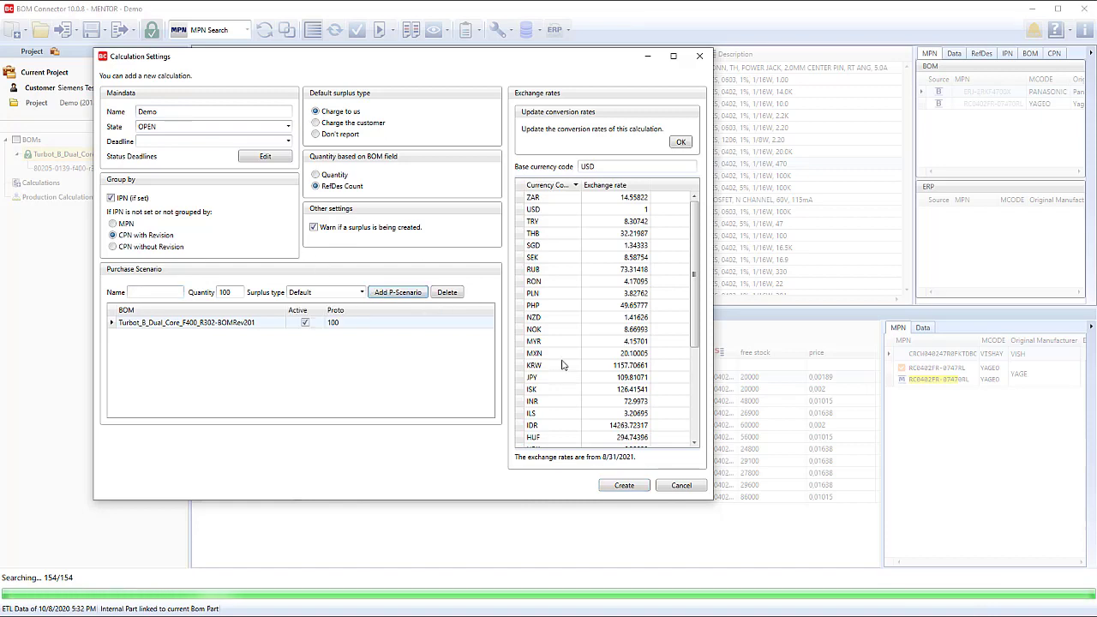
pyautogui.click(626, 486)
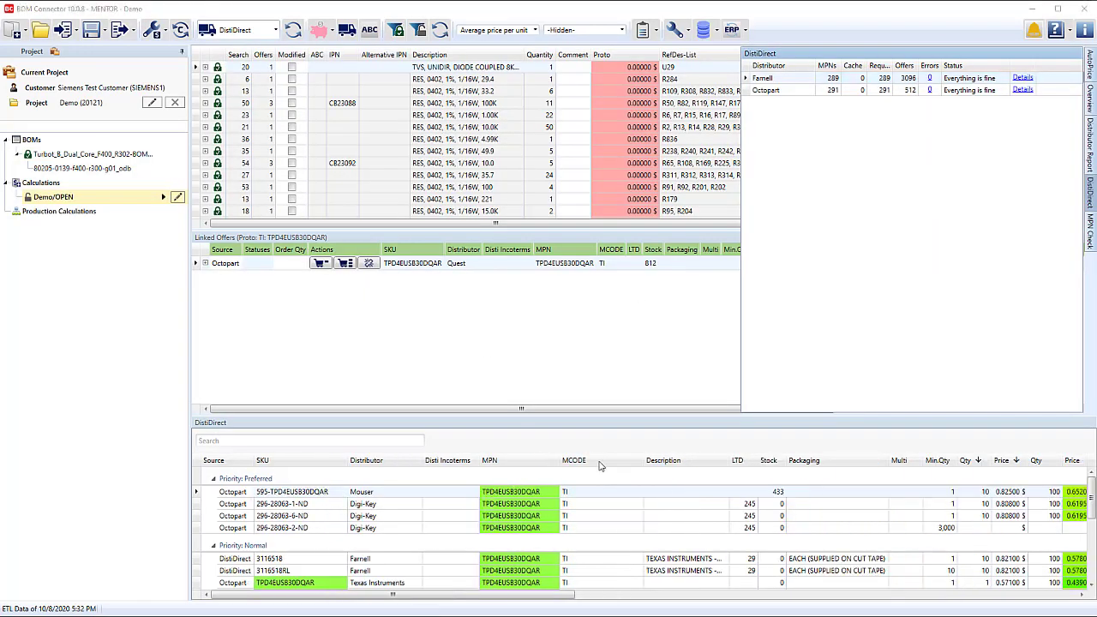
# Review the offers for resistor R146, R227, then choose Best Price as the pricing method.
pyautogui.click(243, 57)
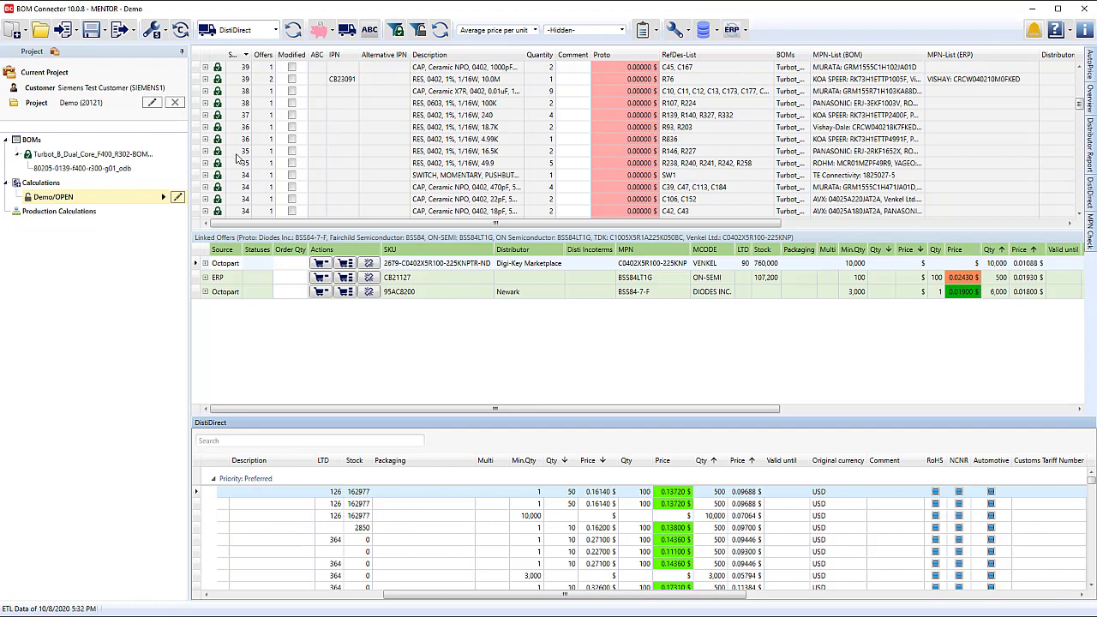
pyautogui.click(238, 151)
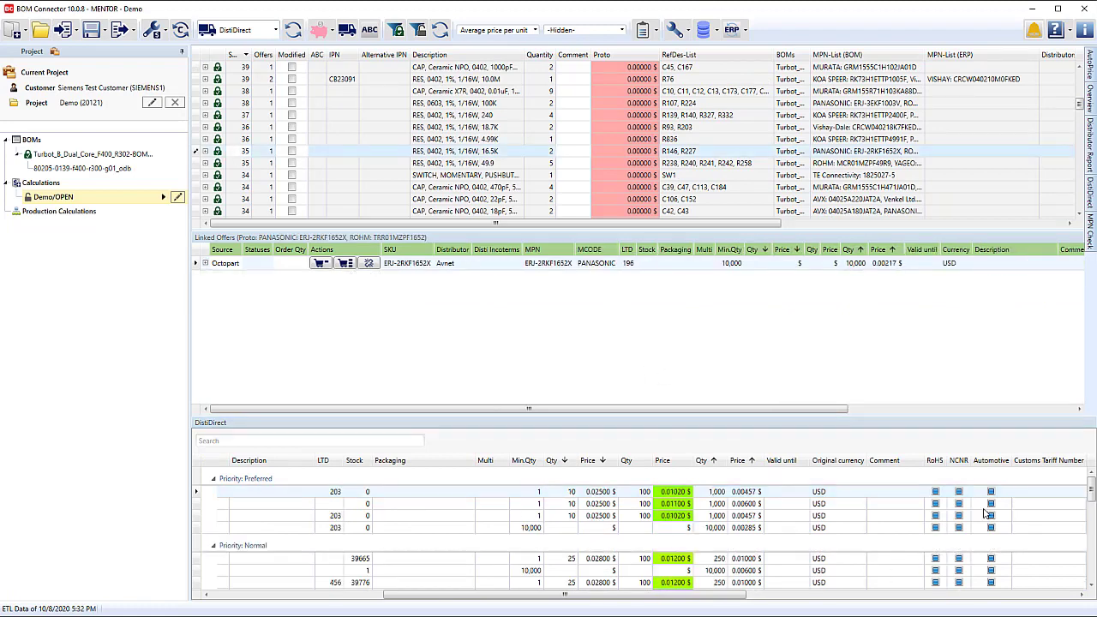
pyautogui.moveTo(1091, 493); pyautogui.dragTo(1092, 535)
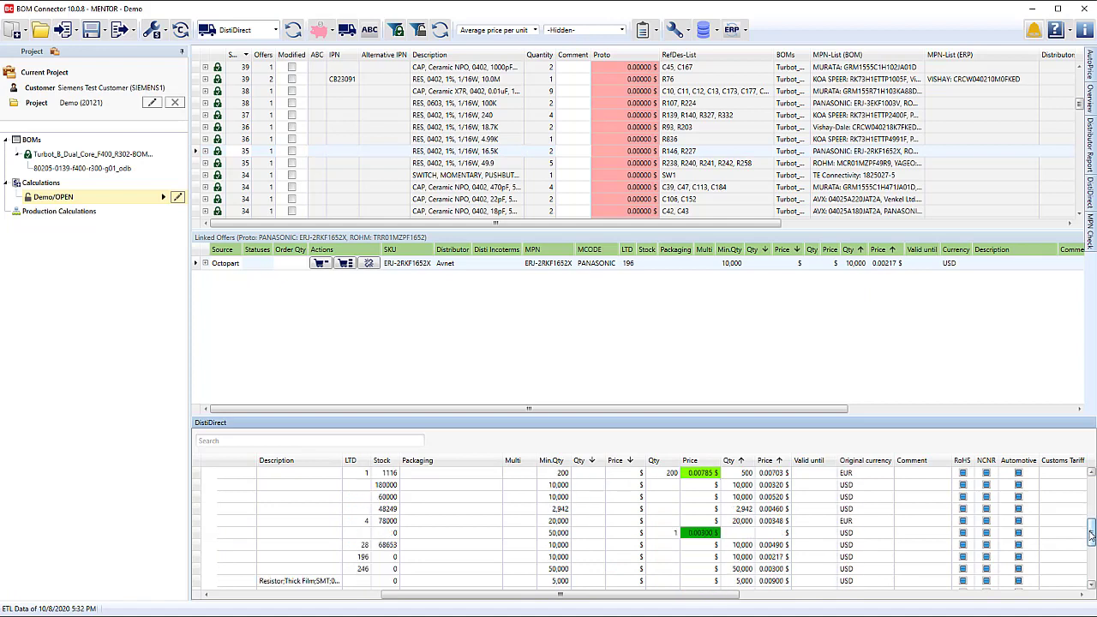
pyautogui.click(333, 34)
pyautogui.click(308, 75)
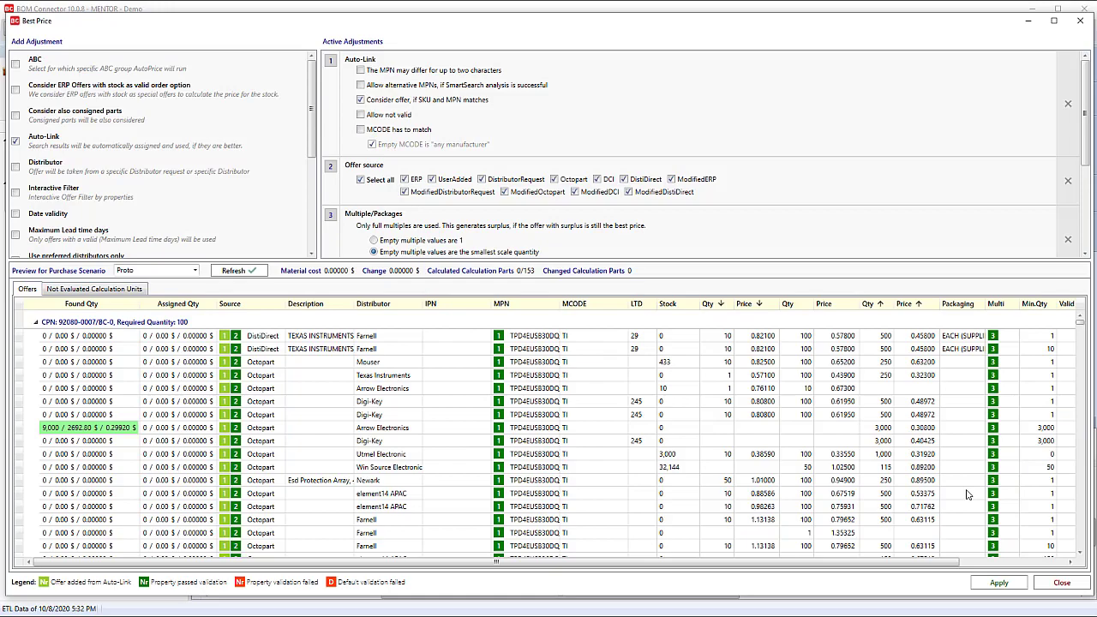
# Apply Best Price to update 149 parts' prices and begin a new production calculation.
pyautogui.click(999, 583)
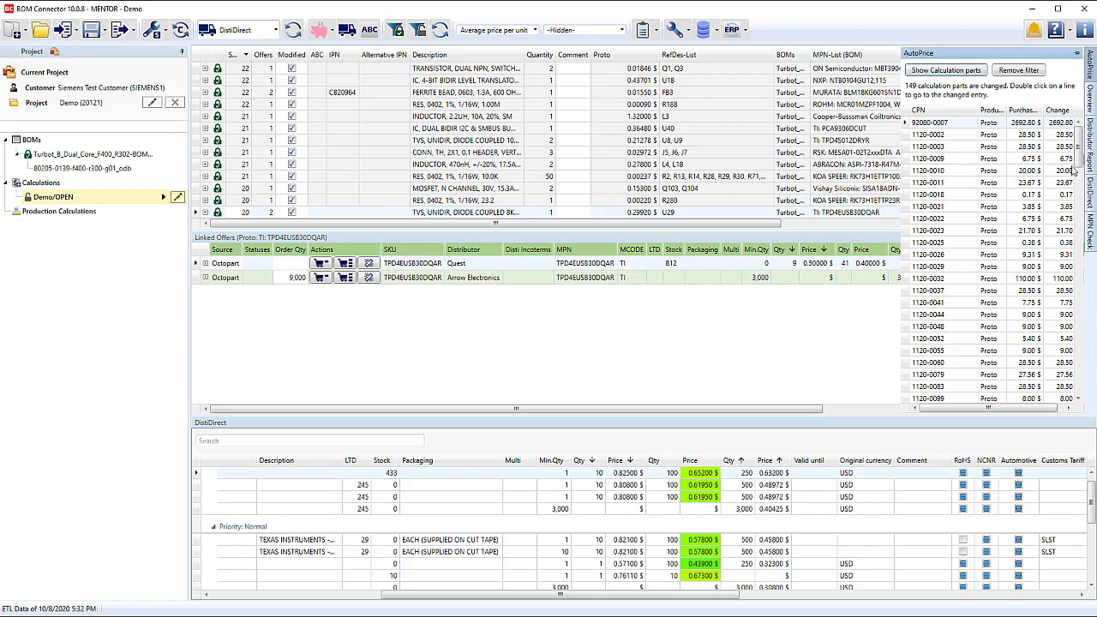
pyautogui.moveTo(1080, 153); pyautogui.dragTo(1082, 377)
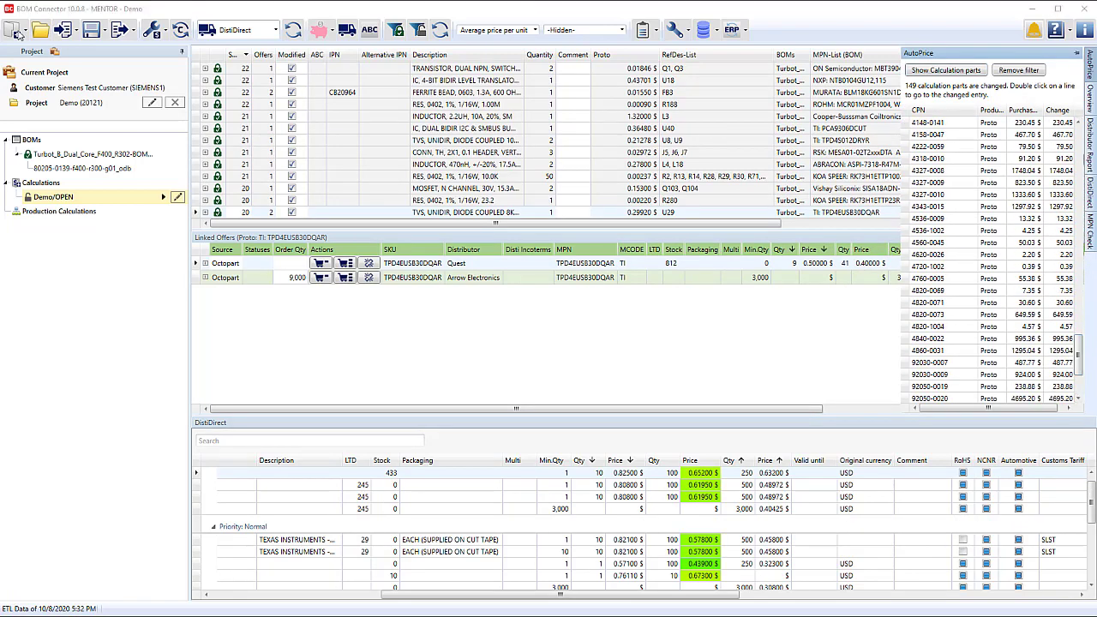
pyautogui.click(16, 32)
pyautogui.click(64, 164)
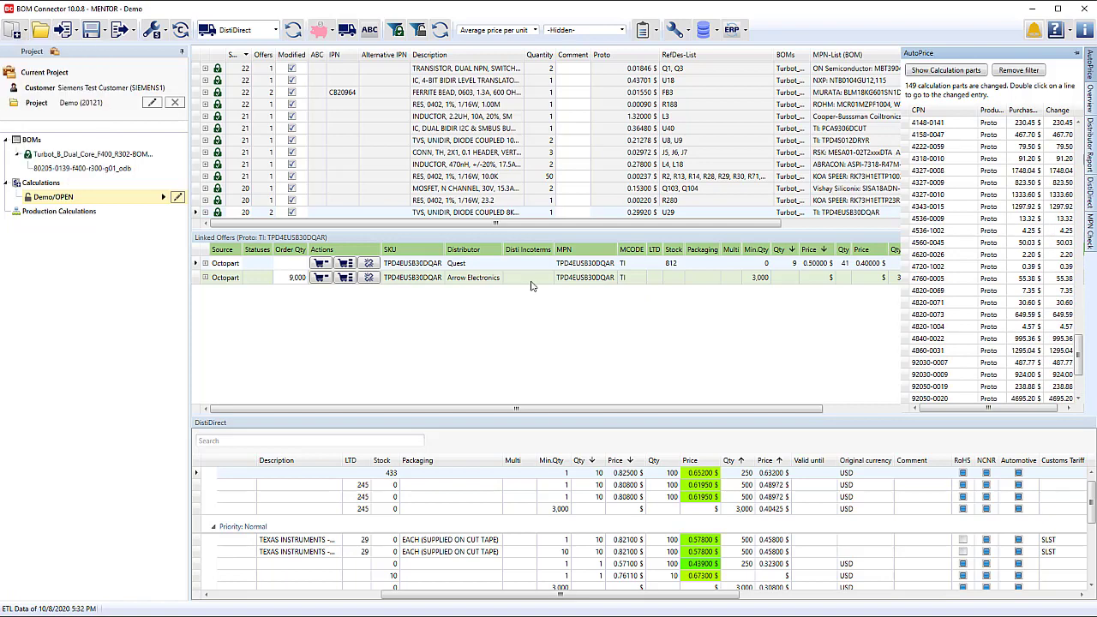
# Name the production calculation Demo, save it, and link material calculation Demo.
pyautogui.click(526, 251)
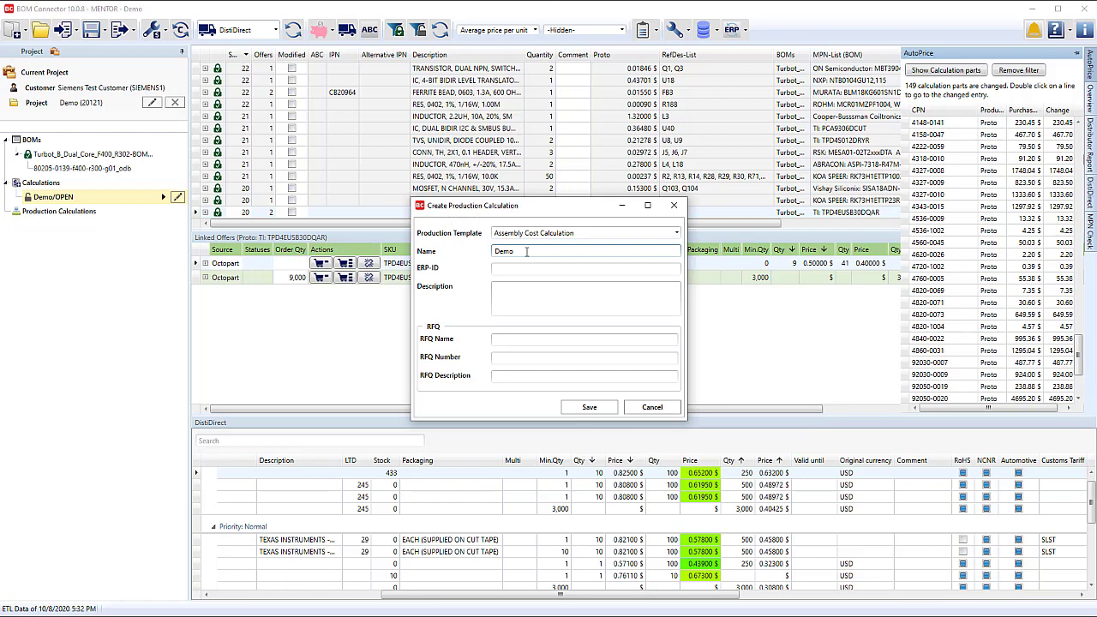
pyautogui.write('Demo')
pyautogui.click(600, 409)
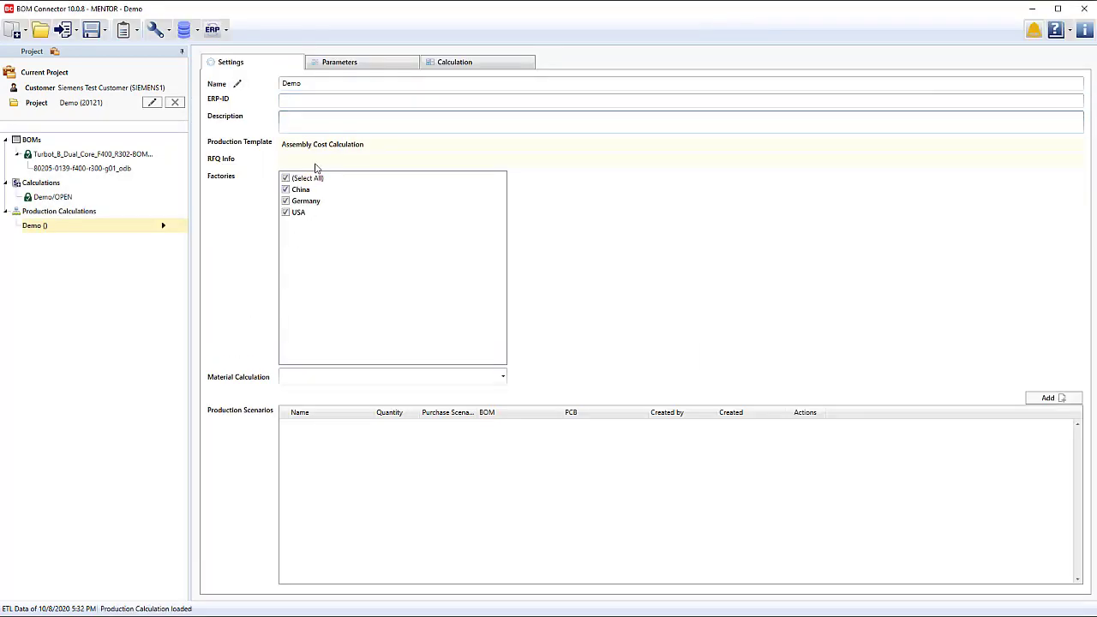
pyautogui.click(501, 376)
pyautogui.click(310, 393)
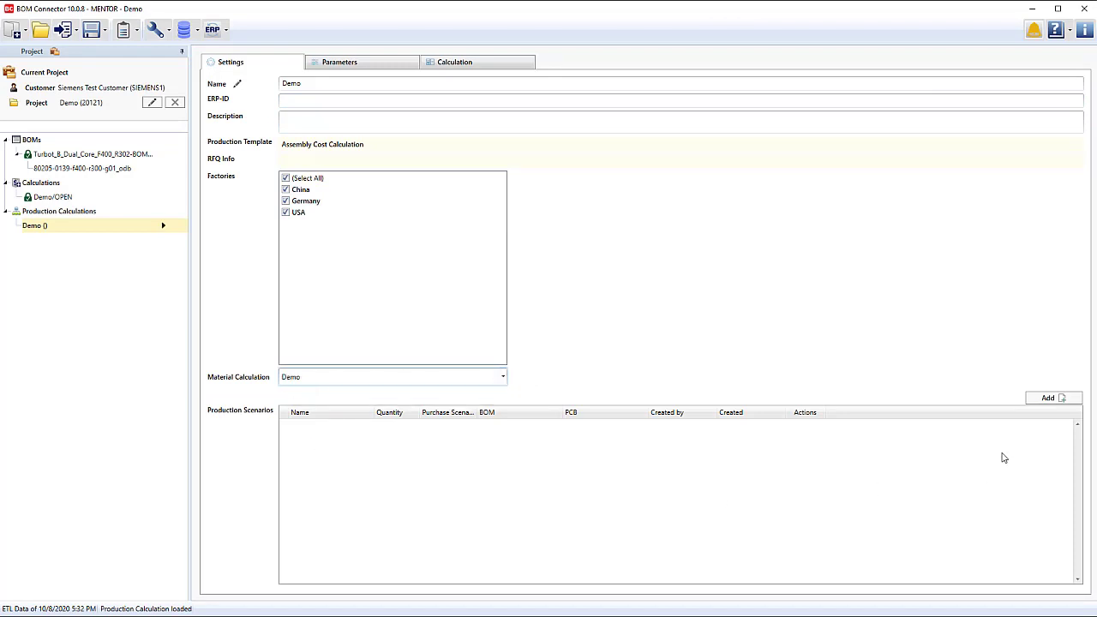
# Add a 100-unit Demo scenario using purchase scenario Proto and PCB 80205-0139-f400-r300-g01_odb.
pyautogui.click(1047, 398)
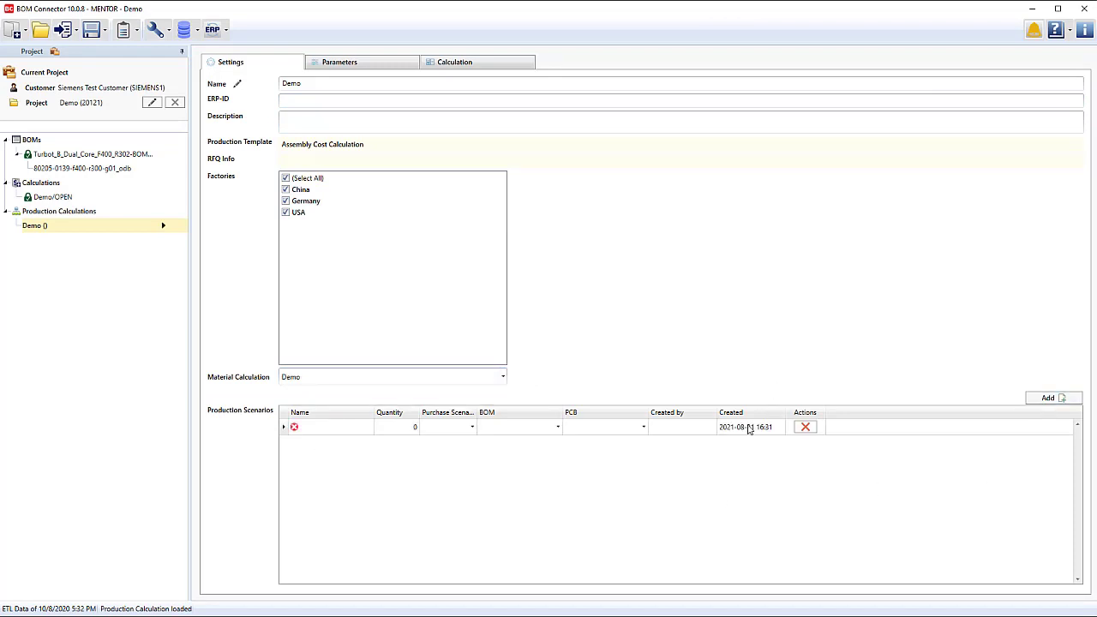
pyautogui.click(317, 429)
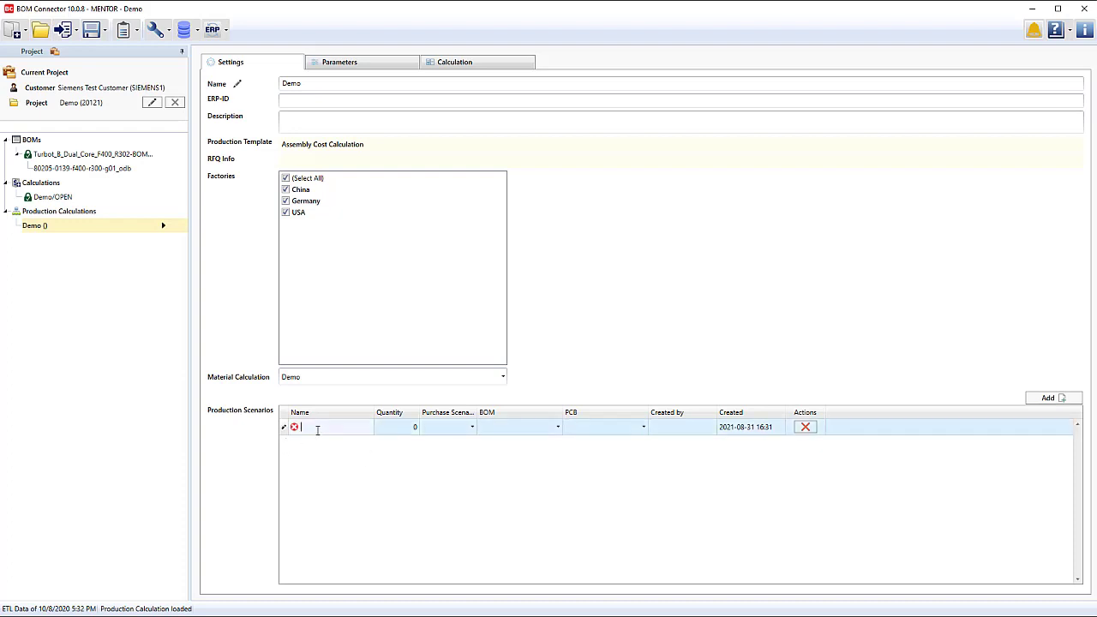
pyautogui.click(415, 429)
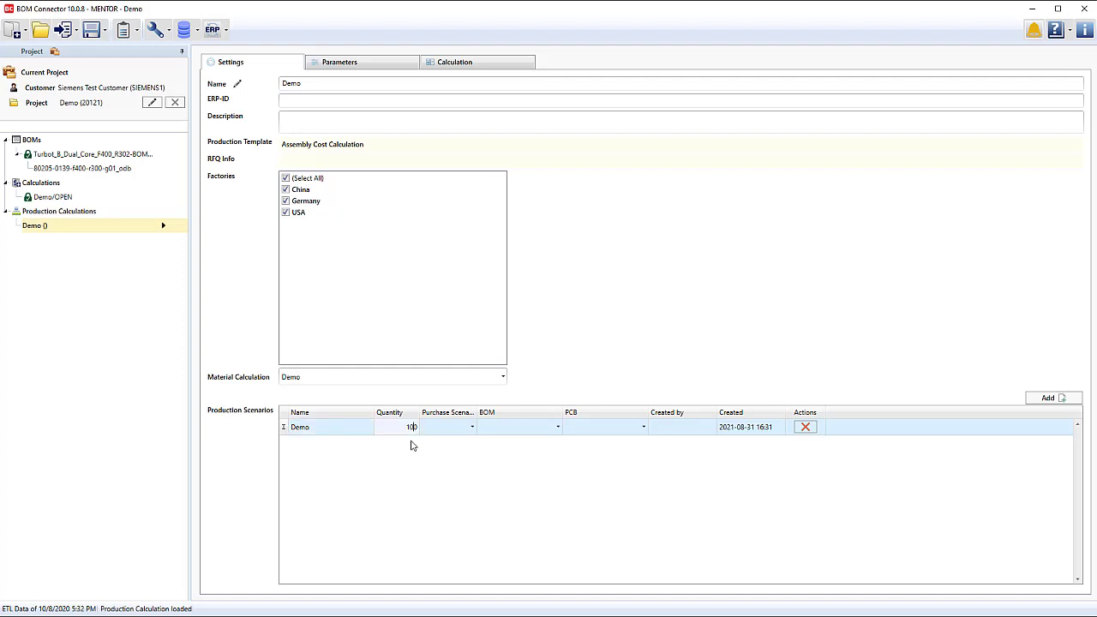
pyautogui.click(472, 427)
pyautogui.click(453, 449)
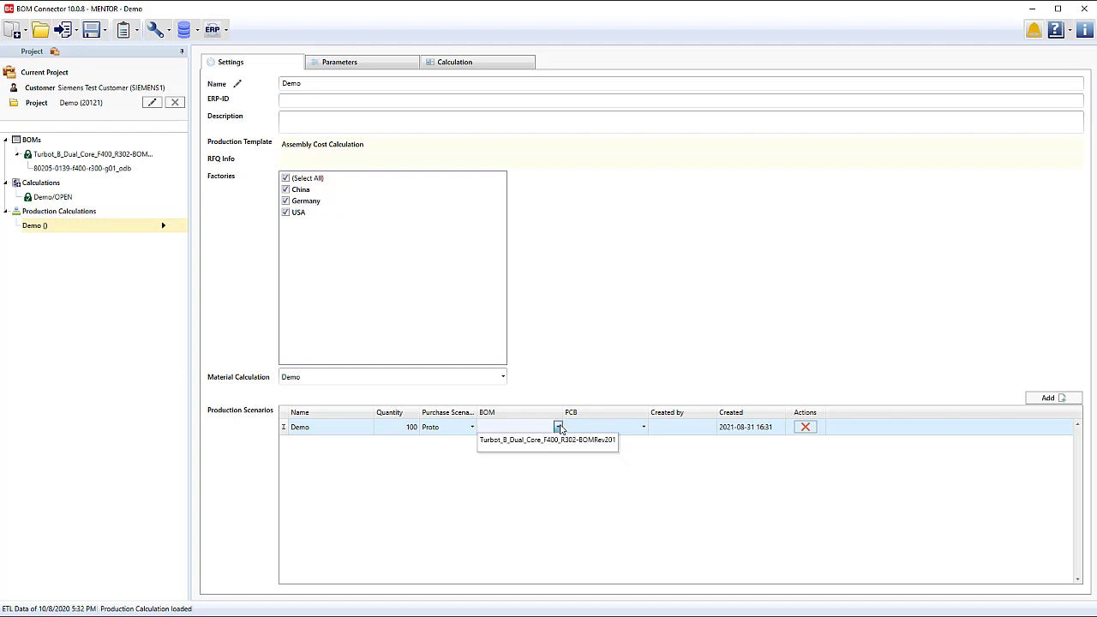
pyautogui.click(644, 426)
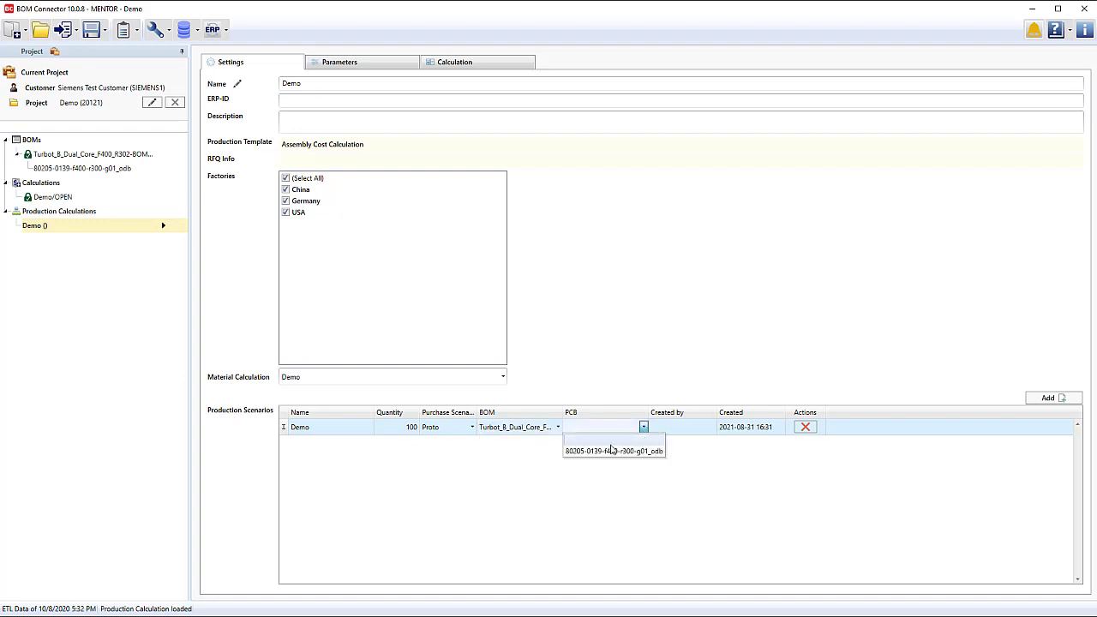
pyautogui.click(639, 448)
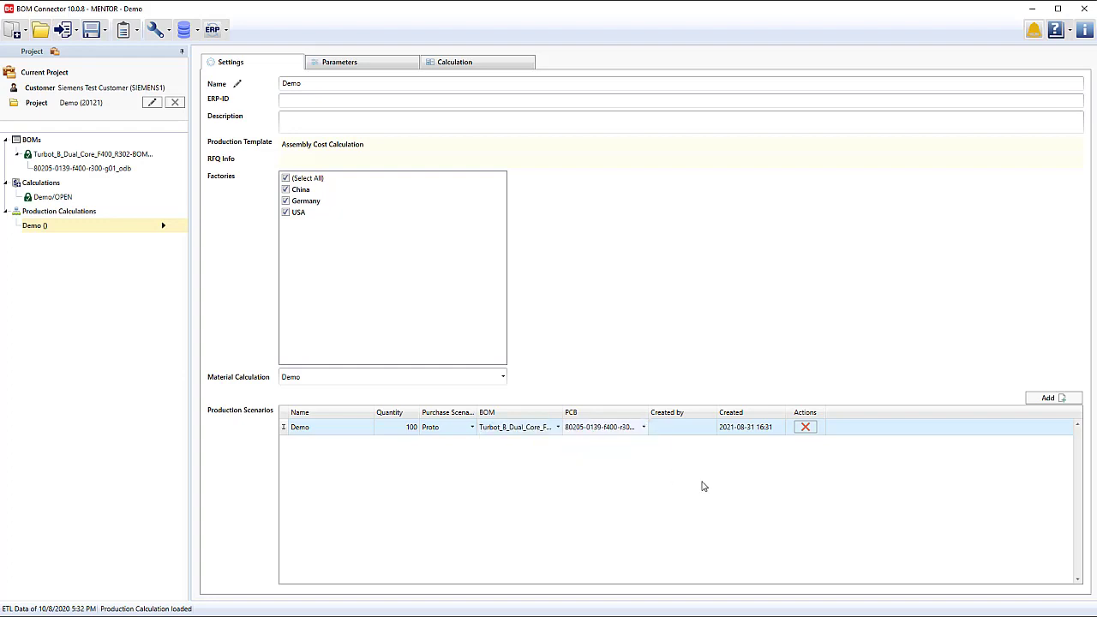
pyautogui.click(375, 66)
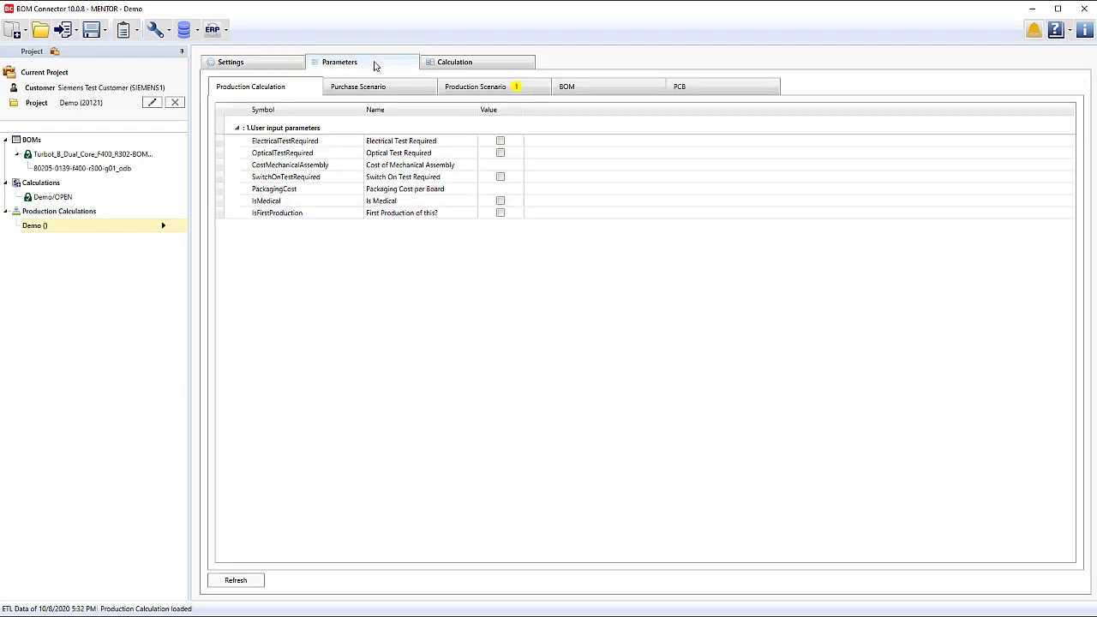
# Enable IsFirstProduction, ElectricalTestRequired and OpticalTestRequired, set PackagingCost to 1.00, then check the Proto purchase scenario.
pyautogui.click(501, 213)
pyautogui.click(501, 143)
pyautogui.click(501, 153)
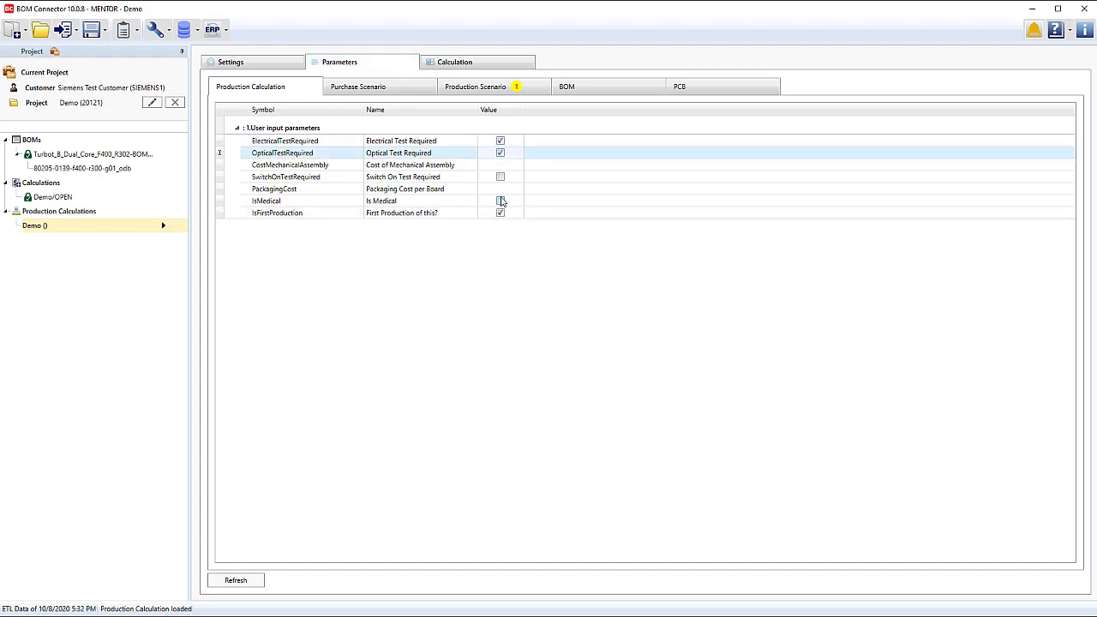
pyautogui.click(499, 190)
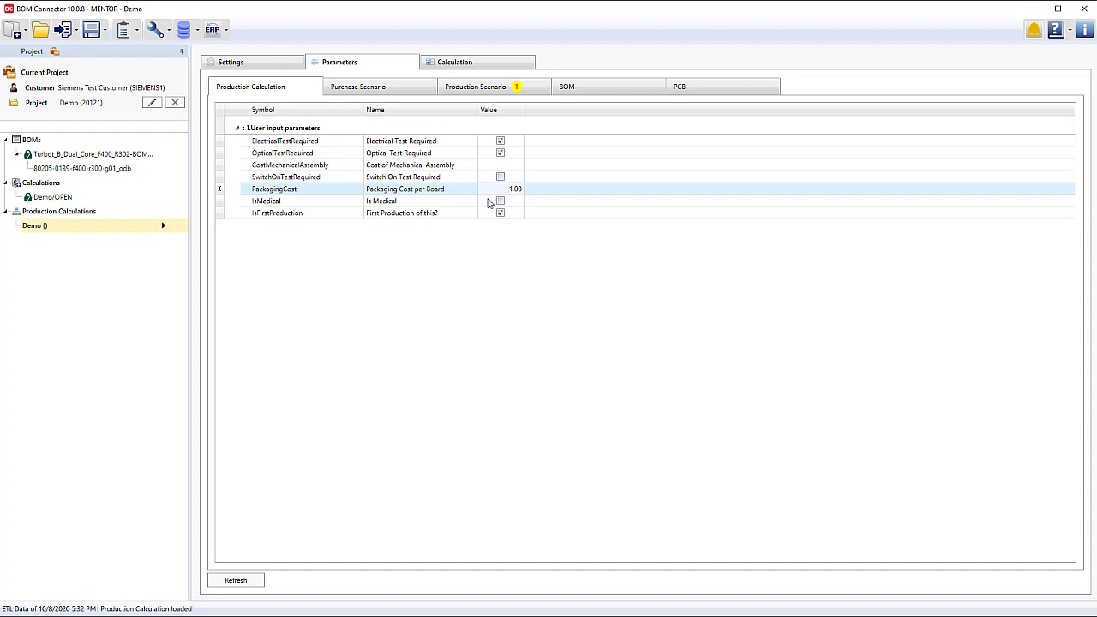
pyautogui.click(393, 89)
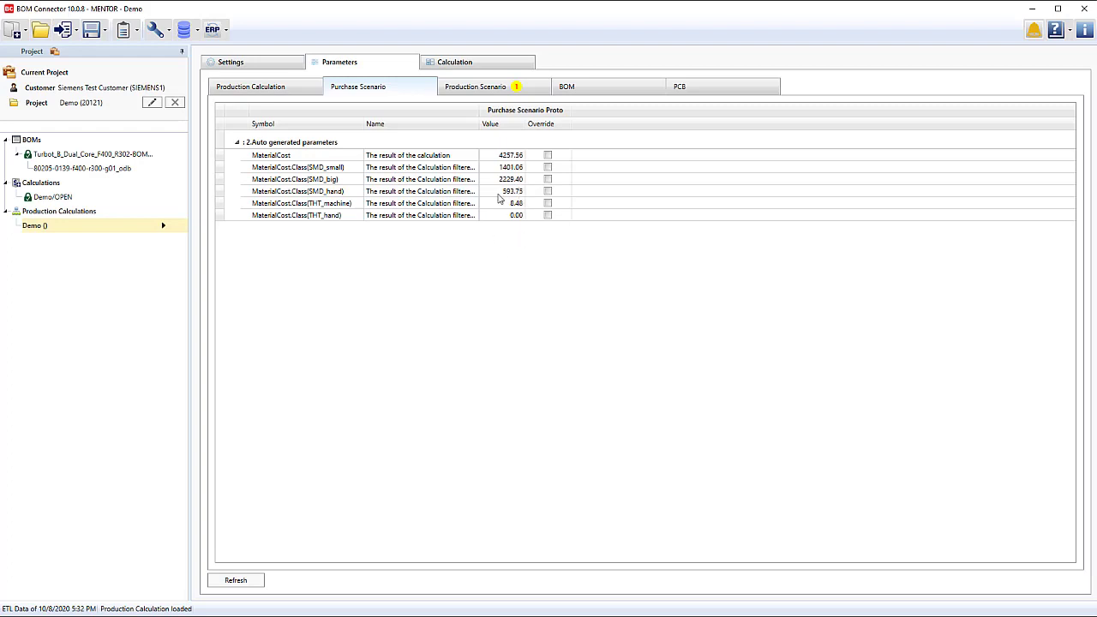
# Enter a LotCount of 100 in the Demo production scenario and review the PCB parameters.
pyautogui.click(507, 91)
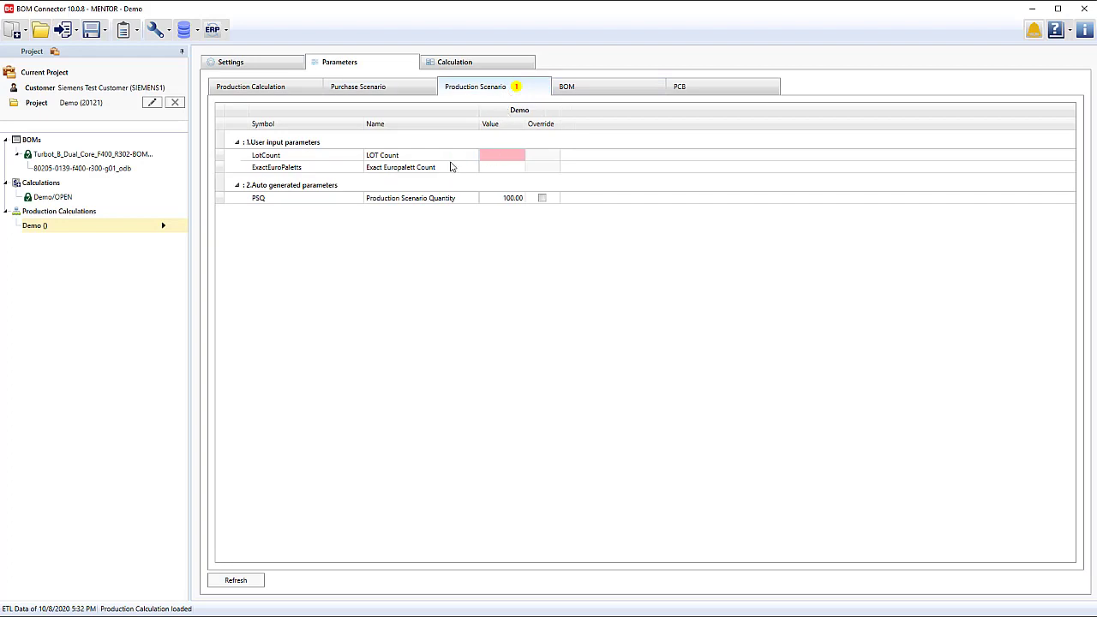
pyautogui.click(502, 155)
pyautogui.write('100')
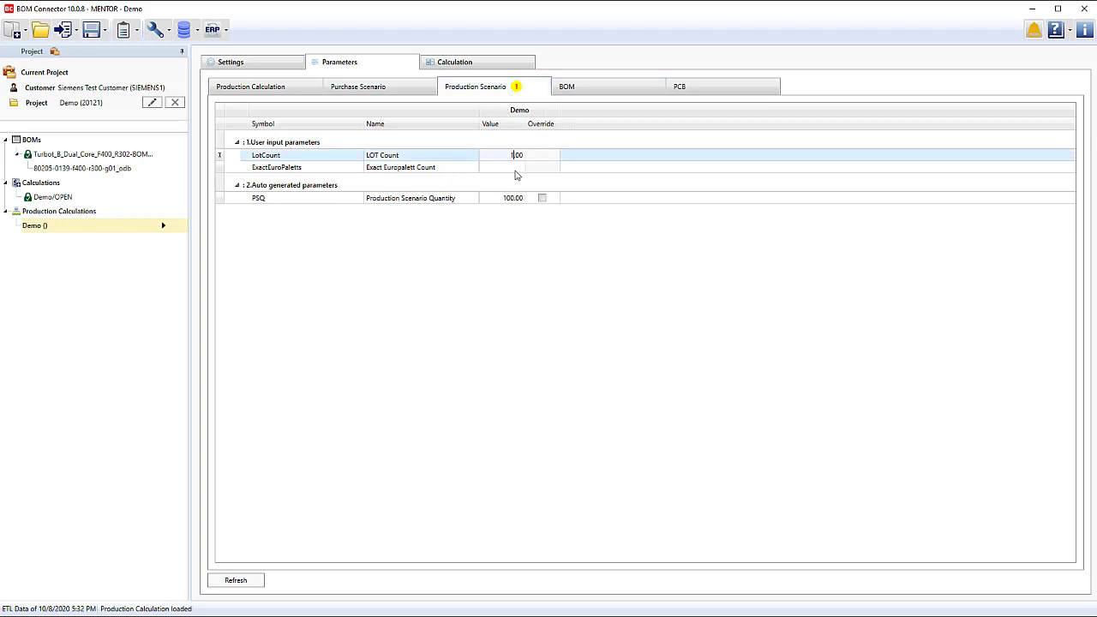
pyautogui.click(516, 168)
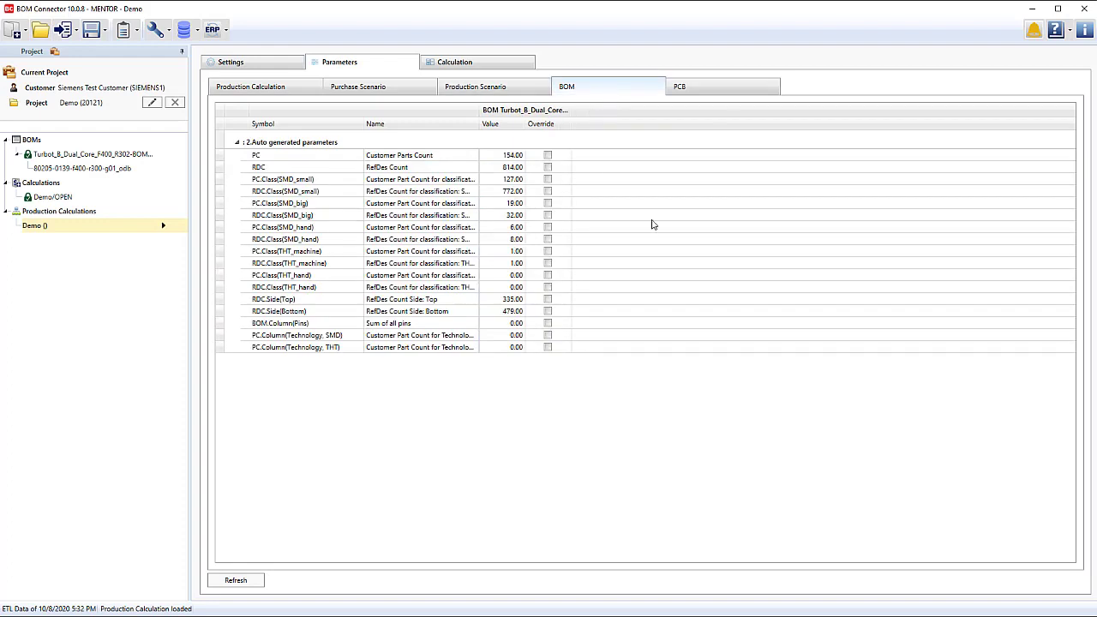
pyautogui.click(726, 87)
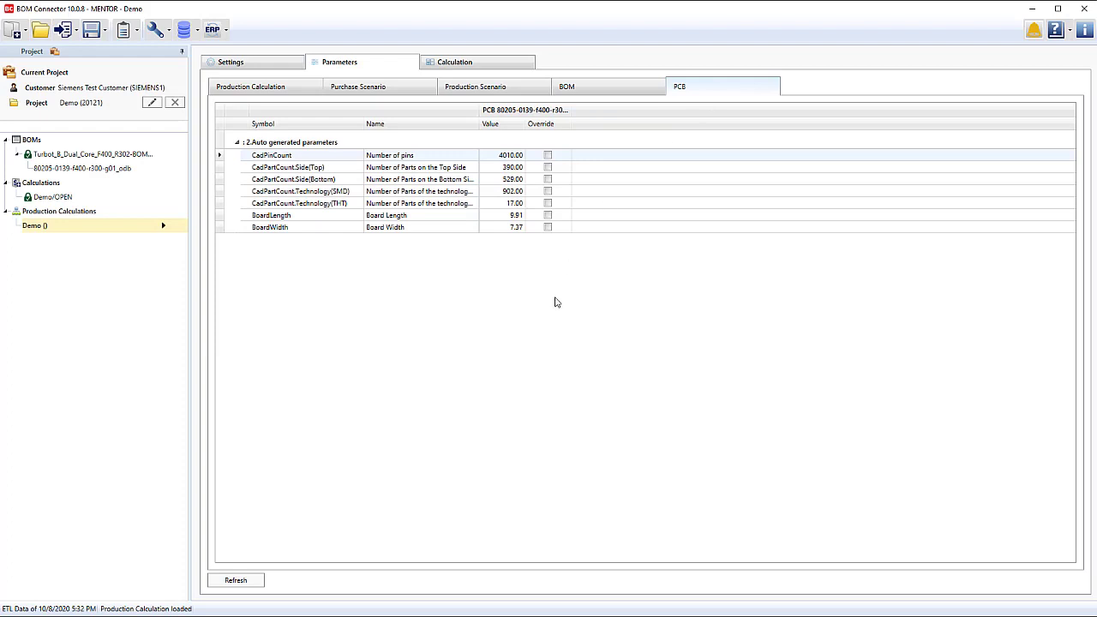
pyautogui.click(494, 65)
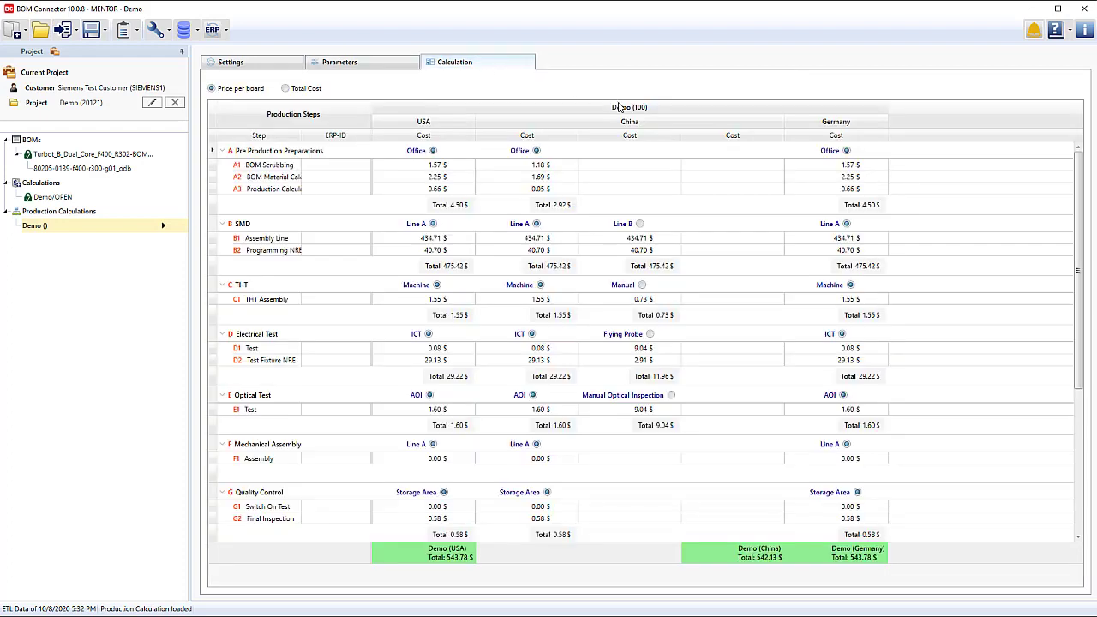